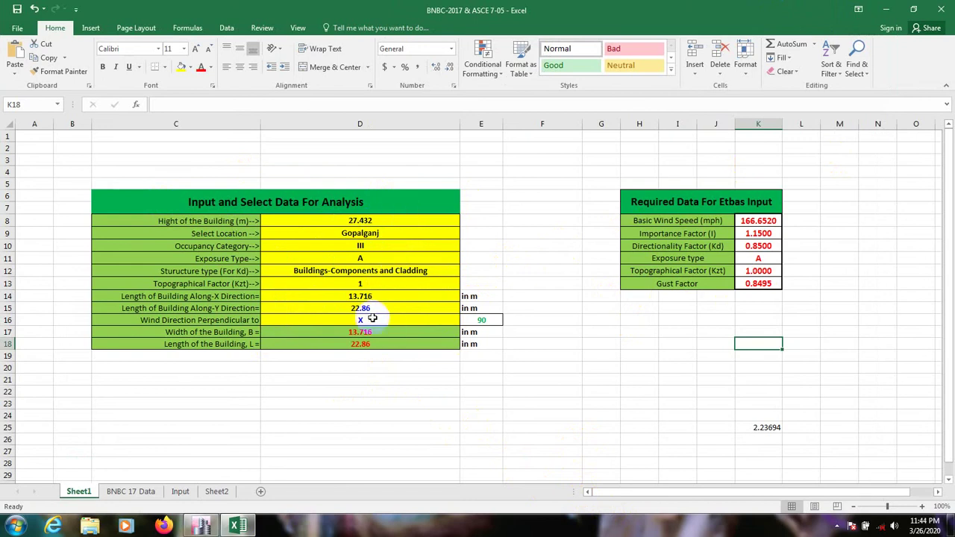
- Set the wind direction perpendicular to Y in the input data table
left_click(296, 310)
left_click(410, 320)
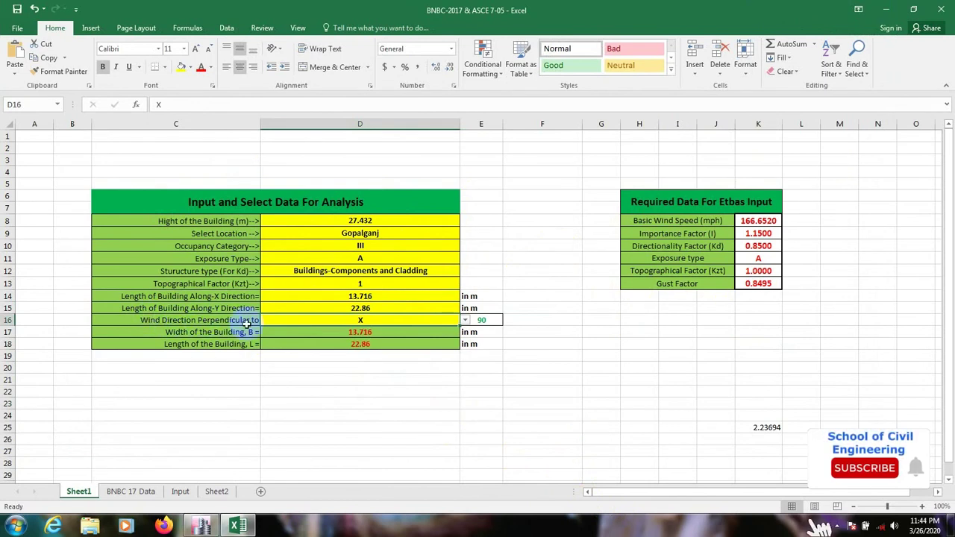
key("alt+Down")
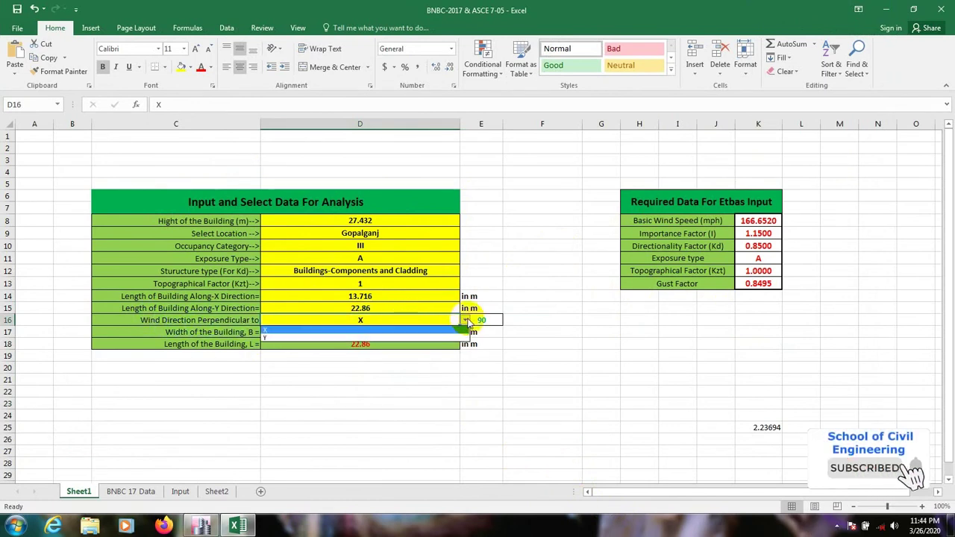
left_click(325, 337)
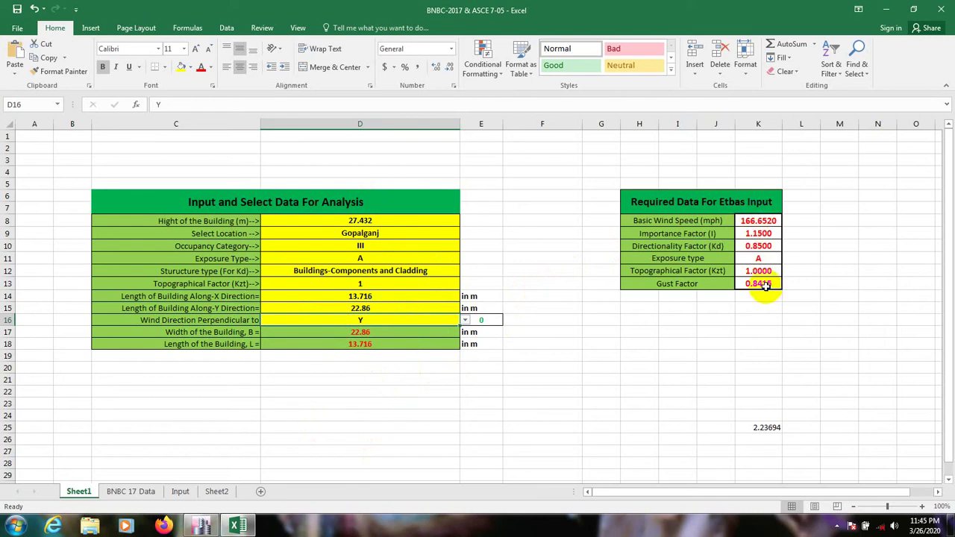
- Switch to ETABS and open the load pattern definitions
left_click(205, 526)
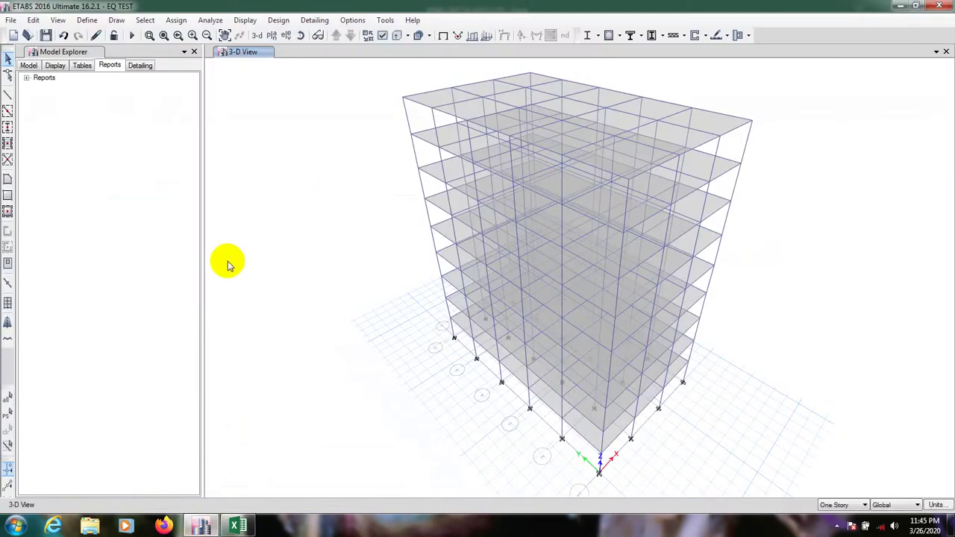
left_click(87, 21)
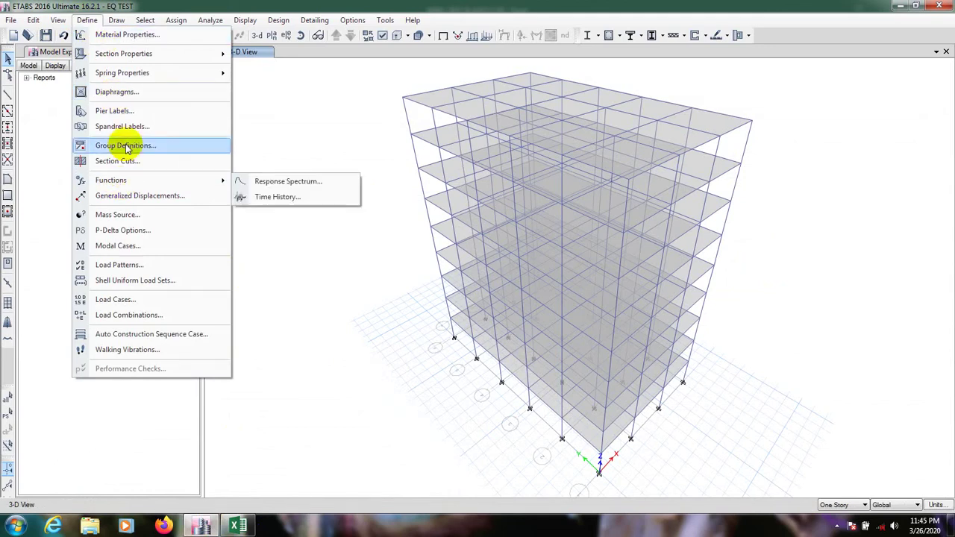
left_click(114, 267)
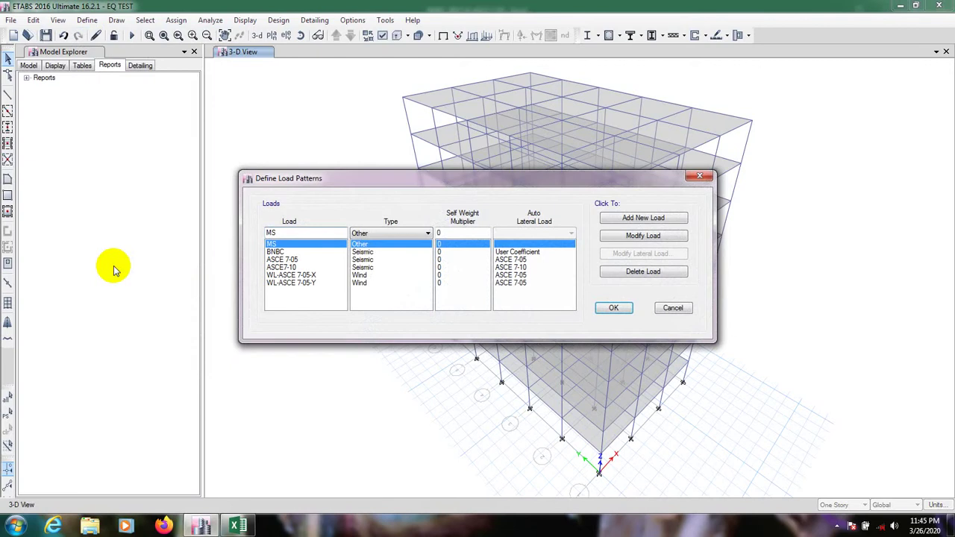
left_click_drag(333, 179, 322, 181)
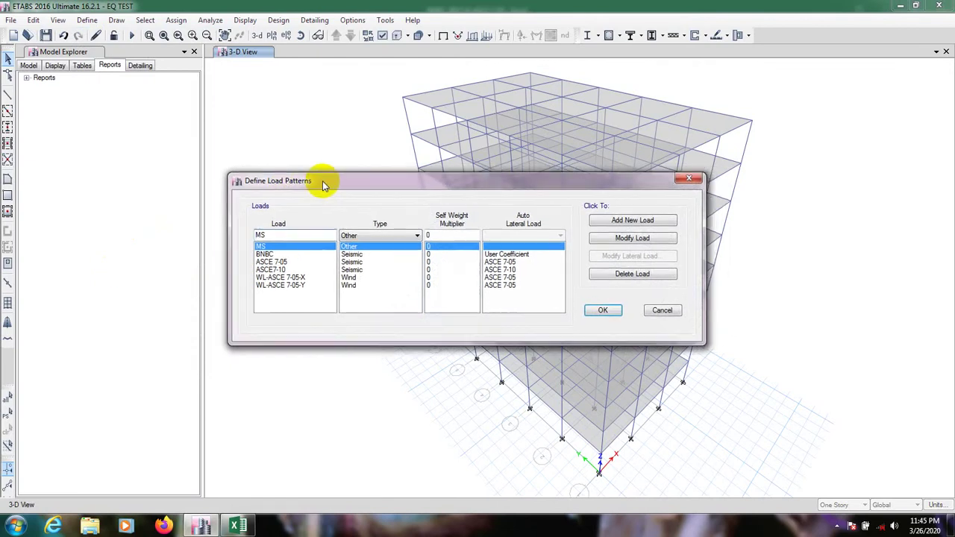
- Add a wind load pattern named WL-ASCE 7-10-X with ASCE 7-10 auto lateral load, based on WL-ASCE 7-05-X
left_click(301, 276)
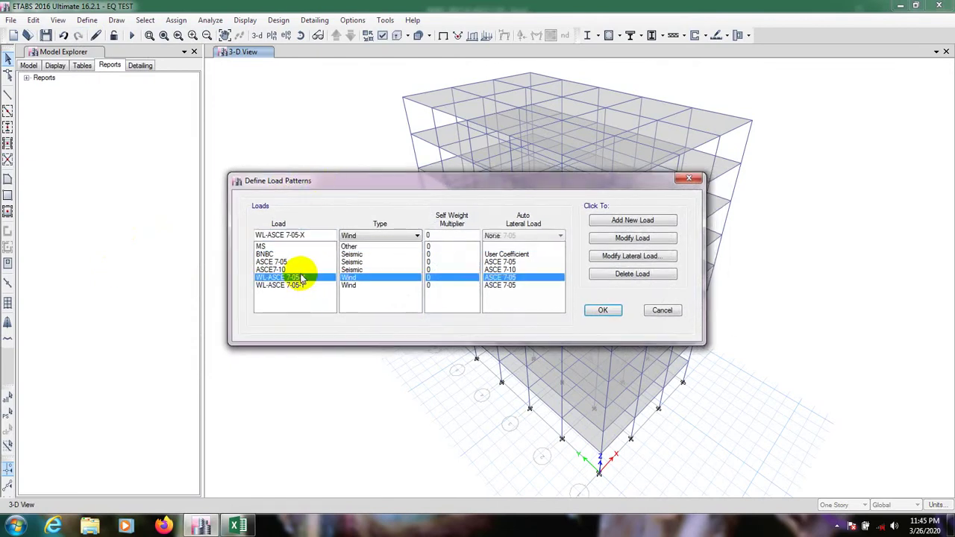
left_click_drag(309, 234, 303, 235)
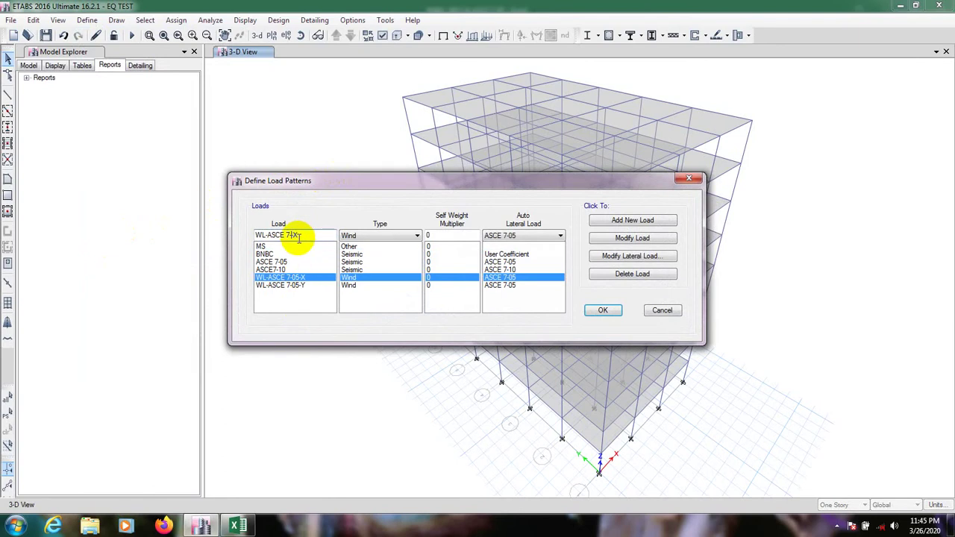
type("-")
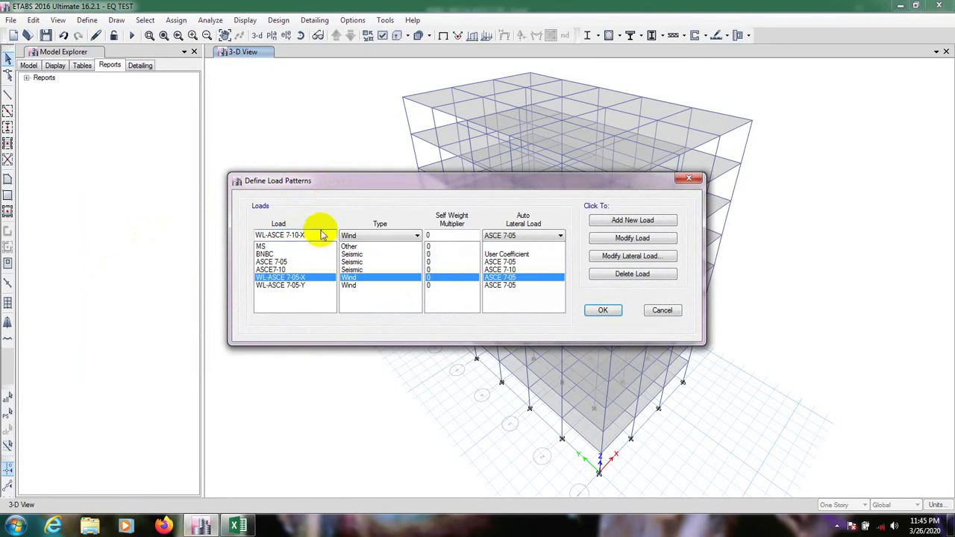
left_click(313, 233)
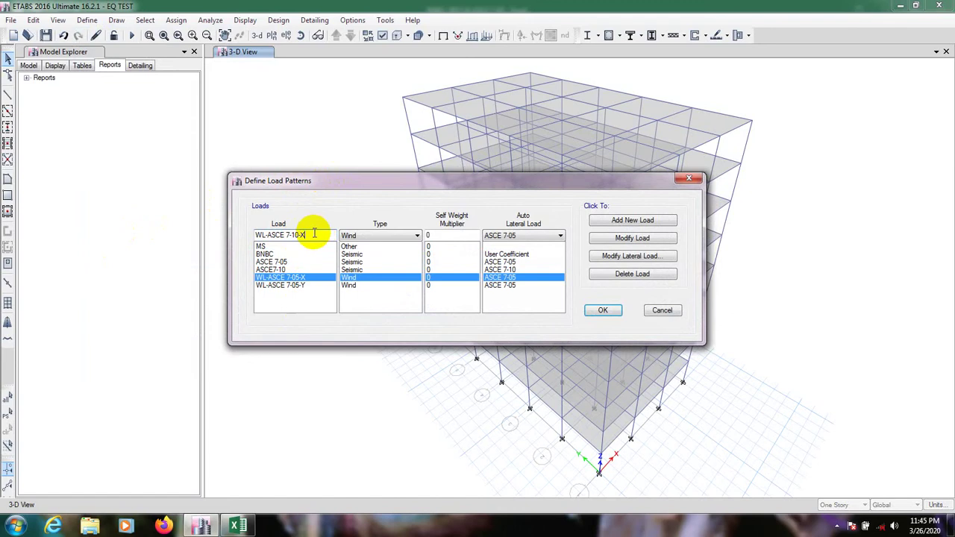
left_click(528, 236)
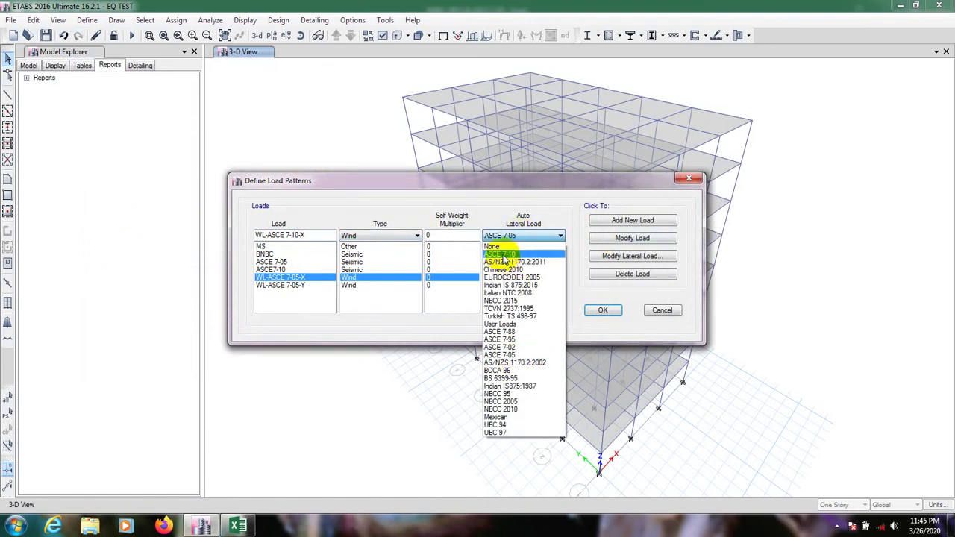
left_click(503, 254)
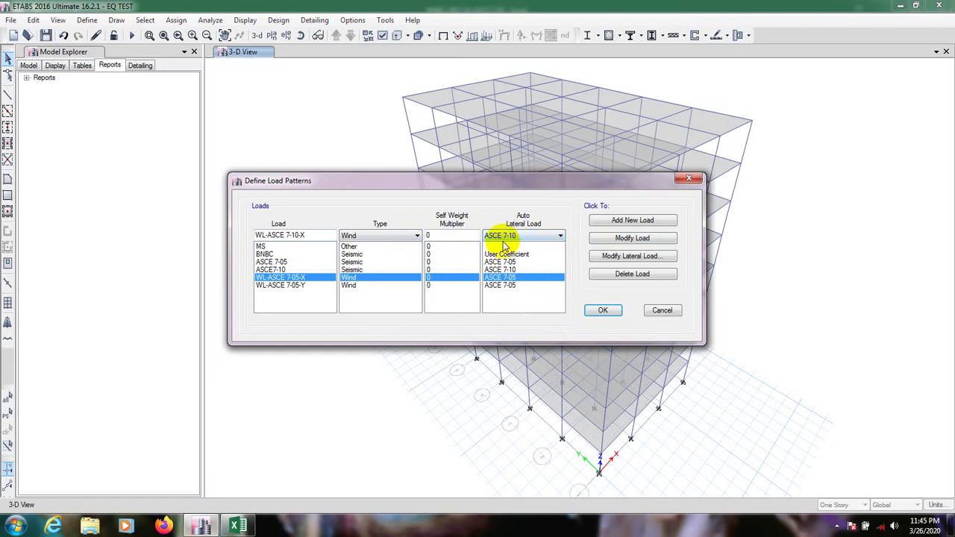
left_click_drag(512, 186, 507, 183)
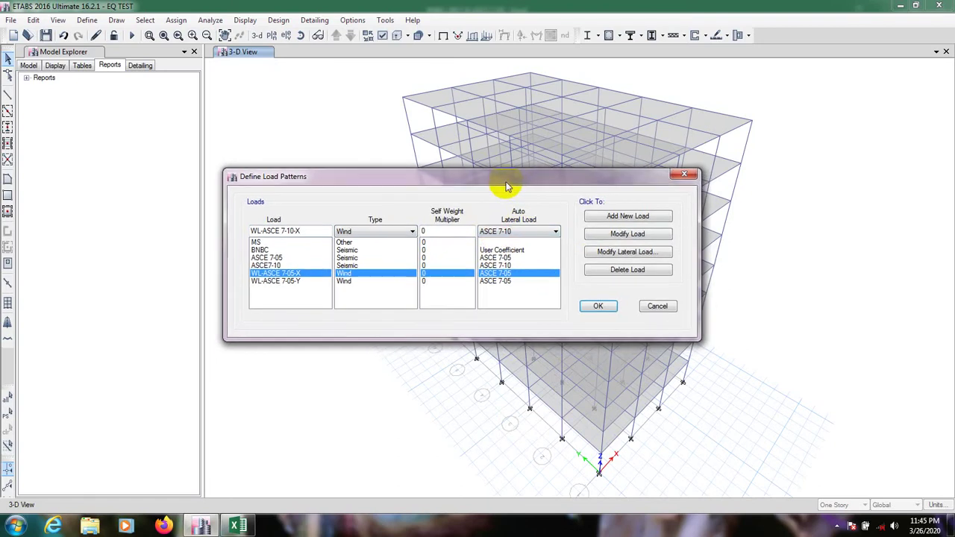
left_click_drag(503, 183, 501, 182)
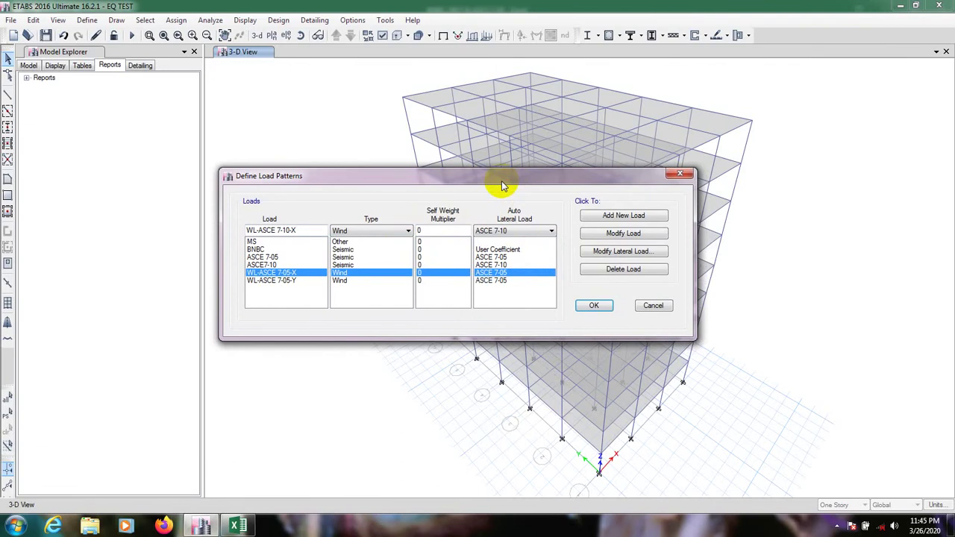
left_click(593, 216)
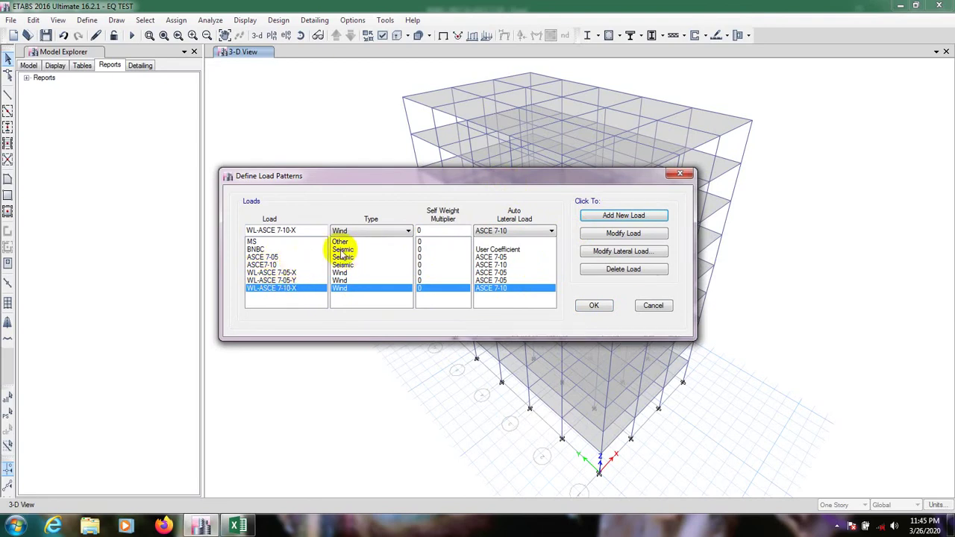
- Open the lateral load settings of the WL-ASCE 7-10-X wind pattern
left_click_drag(385, 177, 382, 173)
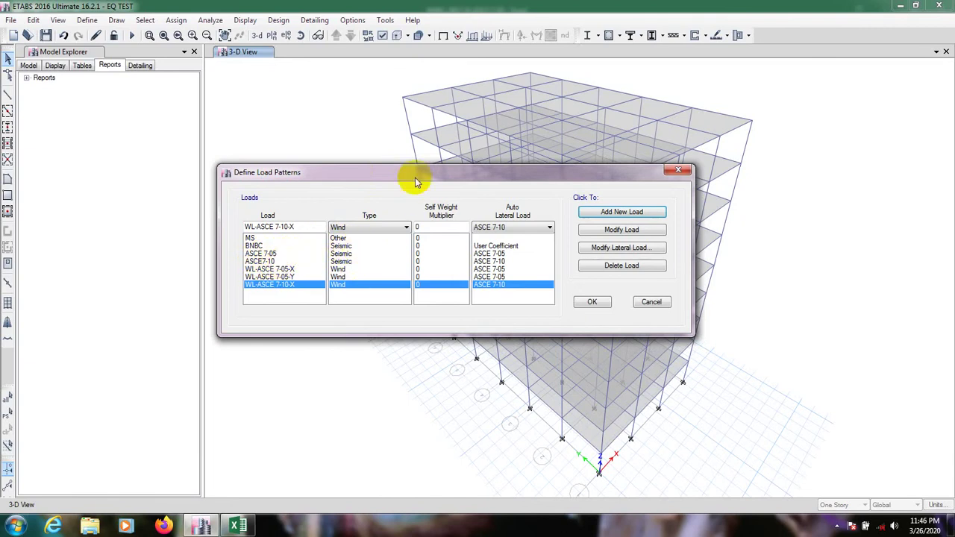
left_click_drag(416, 181, 405, 182)
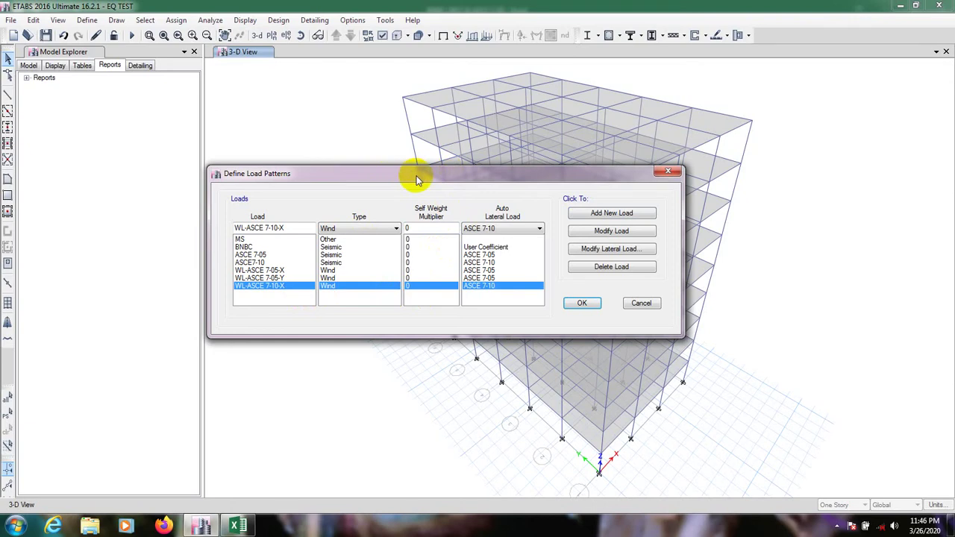
left_click_drag(425, 184, 423, 179)
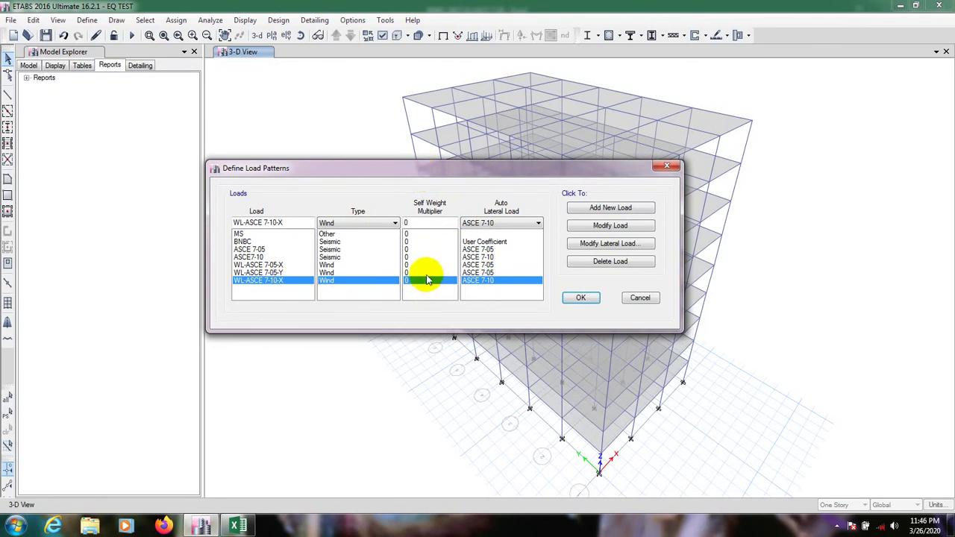
left_click(613, 243)
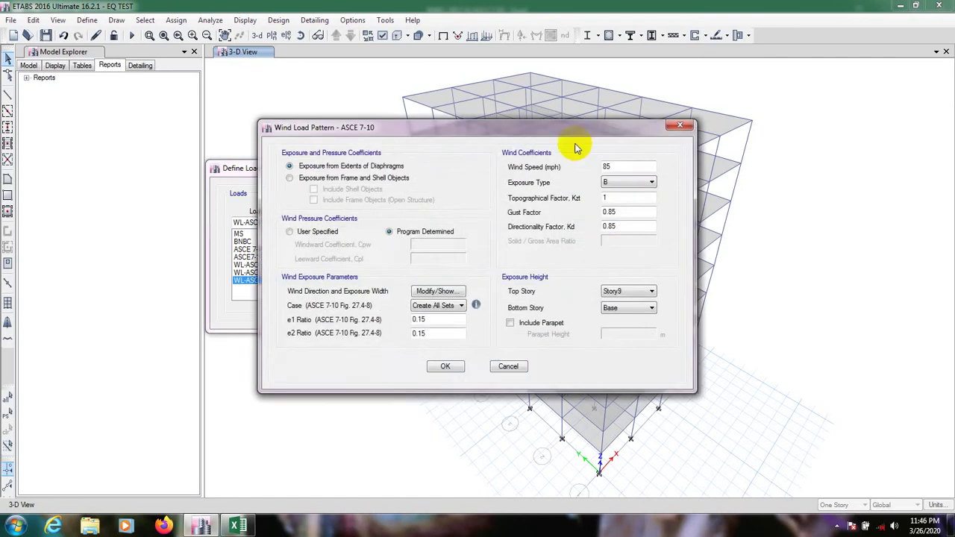
left_click_drag(574, 132, 459, 133)
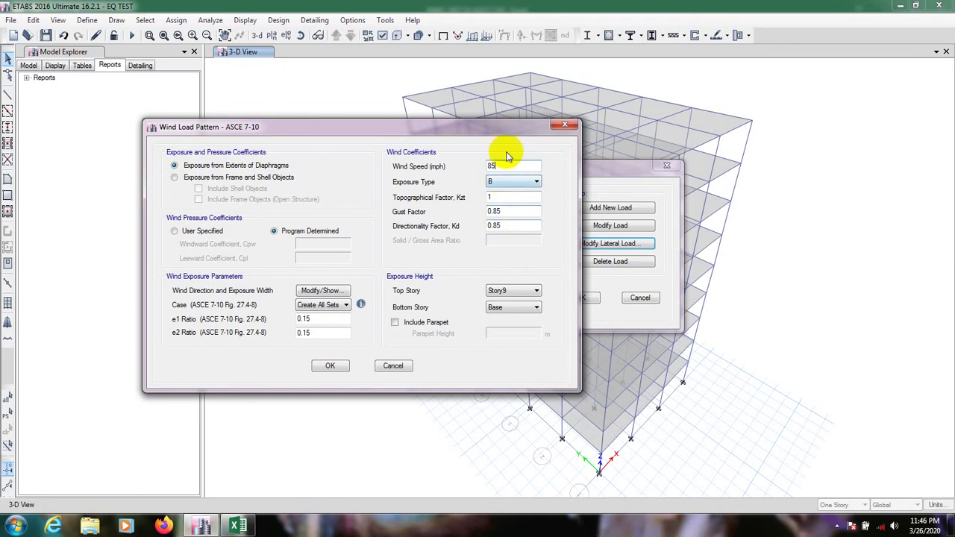
- Set the wind speed to 166.652 mph from the Excel results, with exposure type B and topographical factor 1
left_click(239, 526)
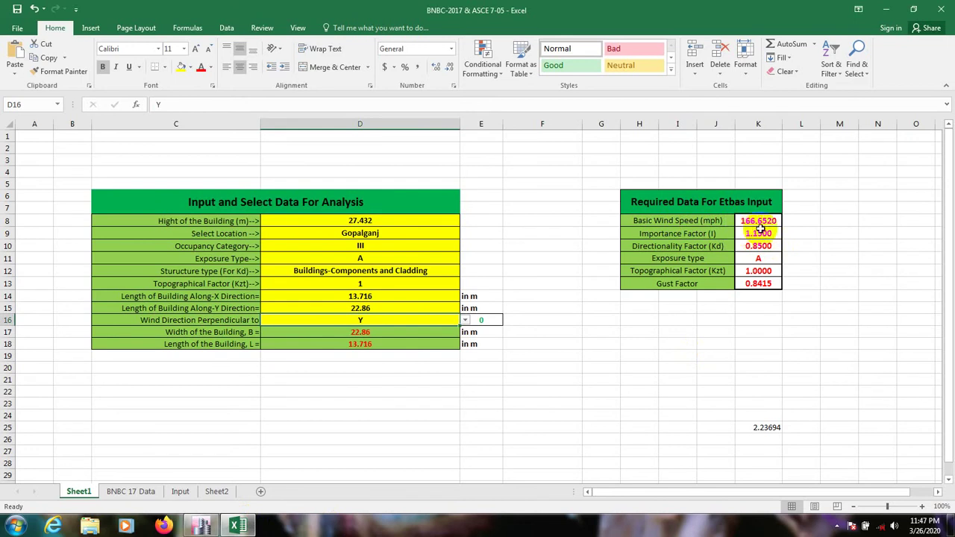
left_click(202, 525)
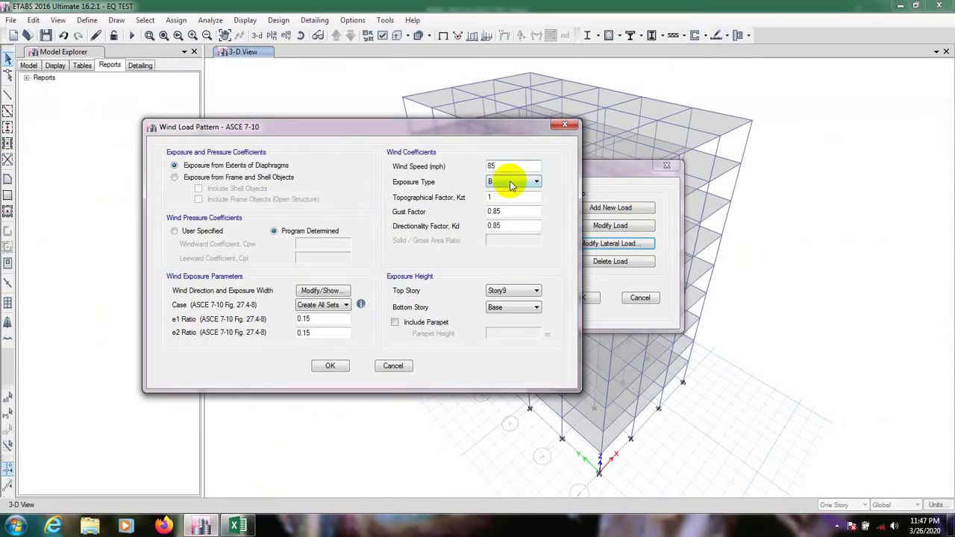
double_click(501, 165)
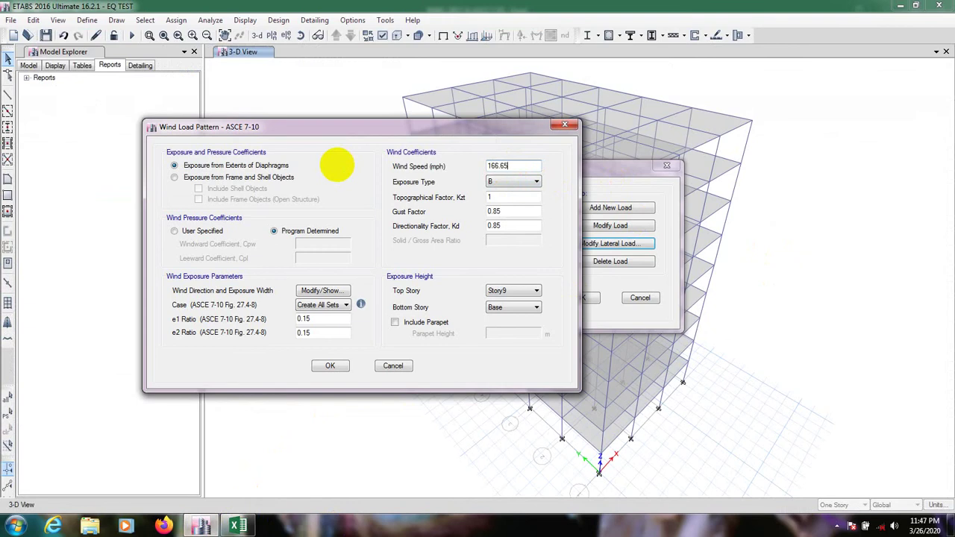
left_click(498, 181)
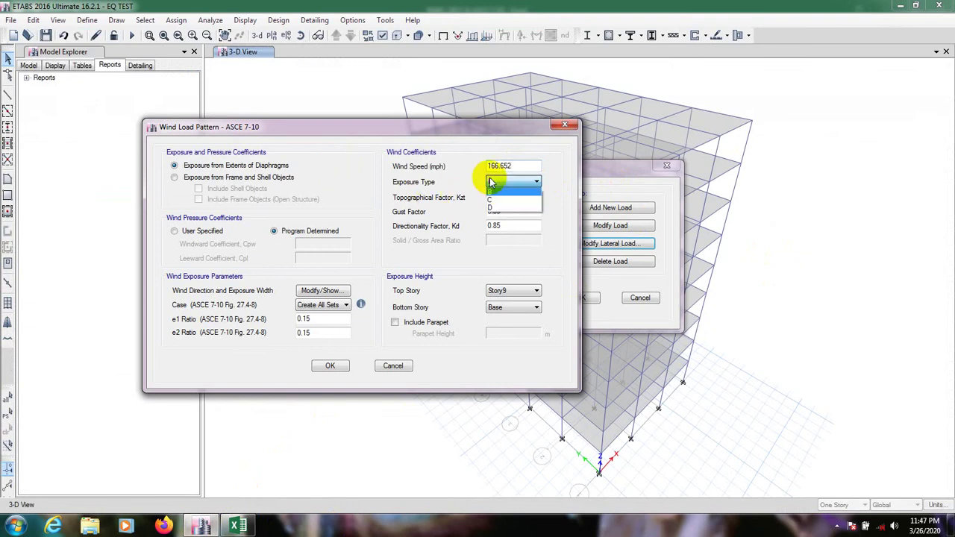
left_click(496, 192)
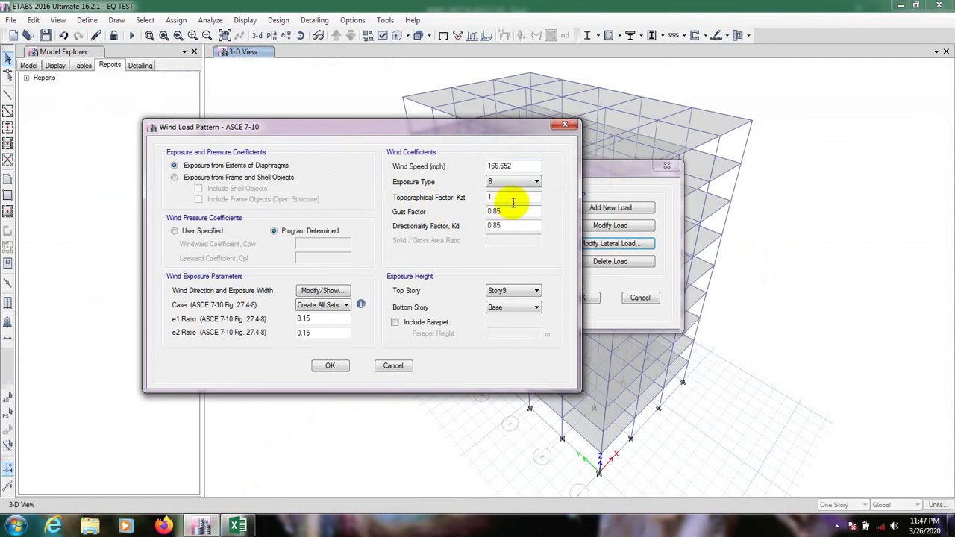
double_click(500, 197)
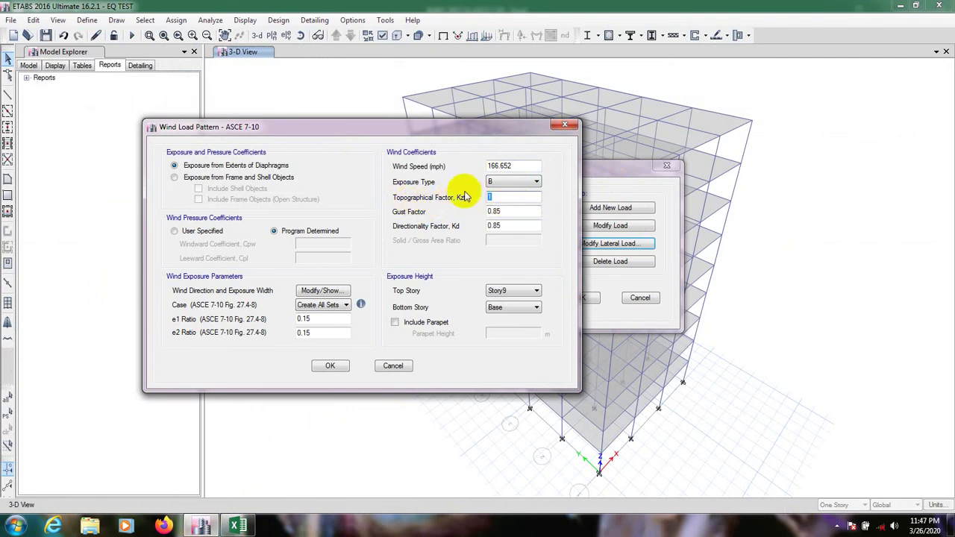
- Look up the gust factor in the Excel results and set it to 0.8415 in the ETABS wind load pattern
double_click(496, 212)
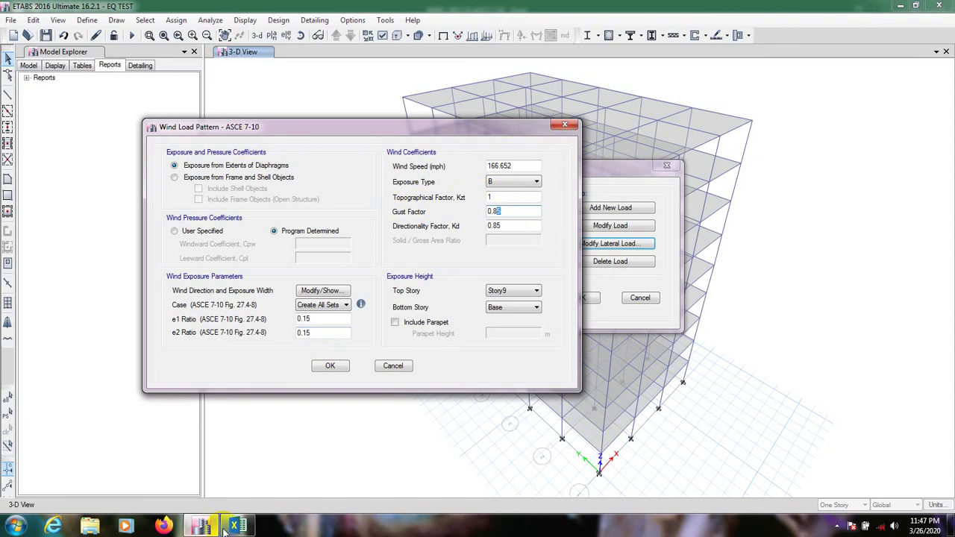
mouse_move(224, 528)
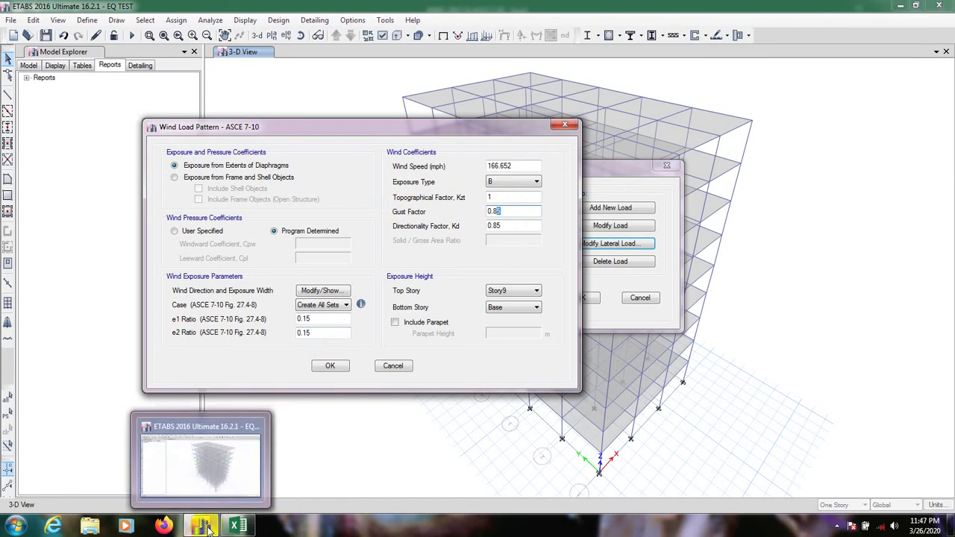
left_click(237, 526)
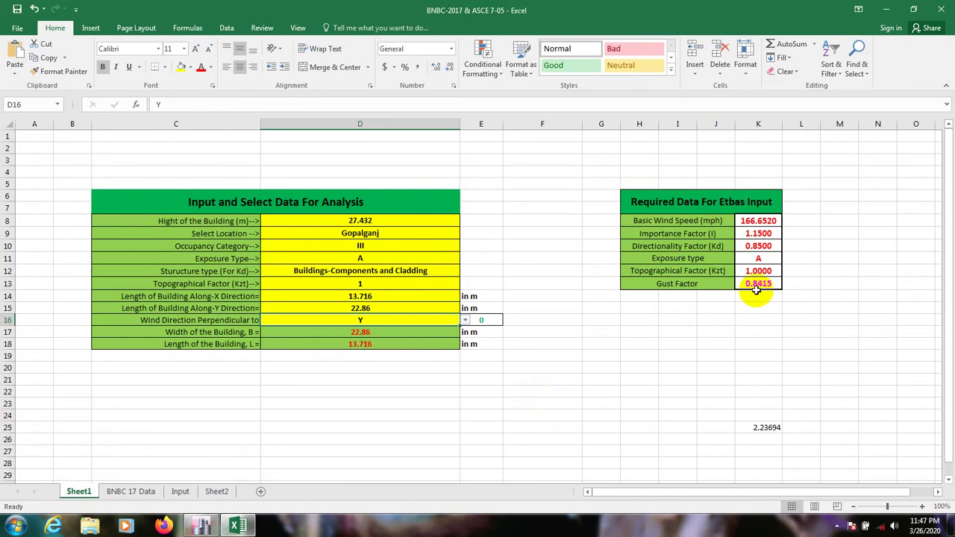
left_click(200, 527)
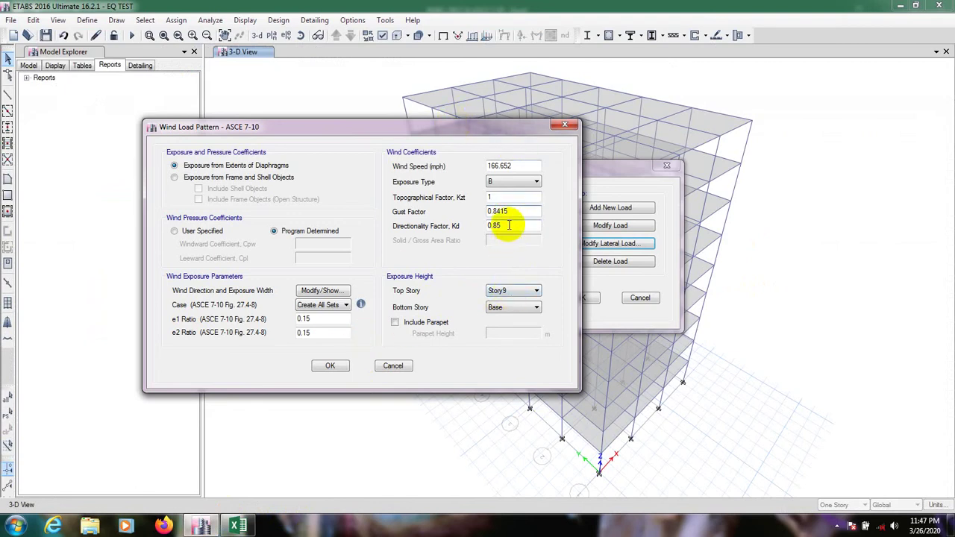
- Check the directionality factor against the Excel results, and set the wind exposure's bottom story to Story1 in ETABS
left_click(239, 527)
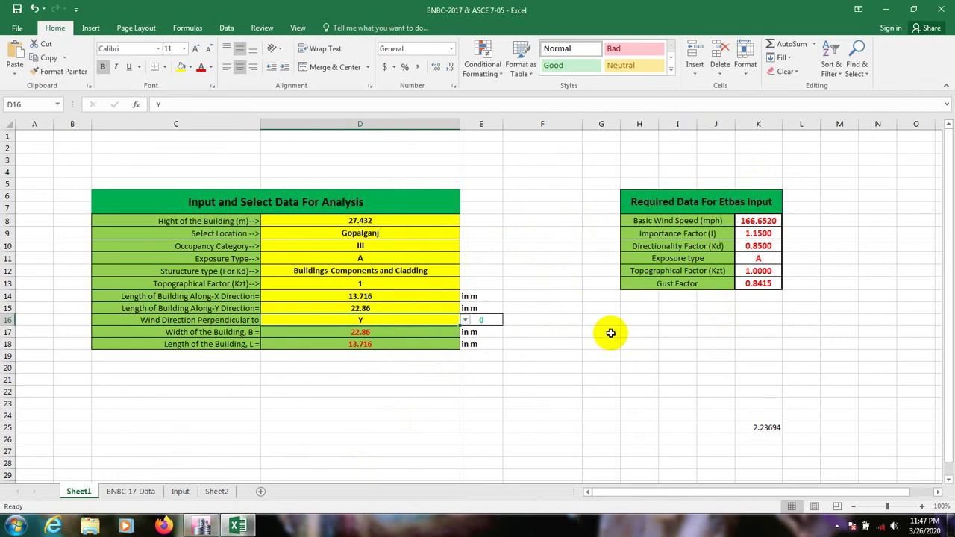
mouse_move(200, 529)
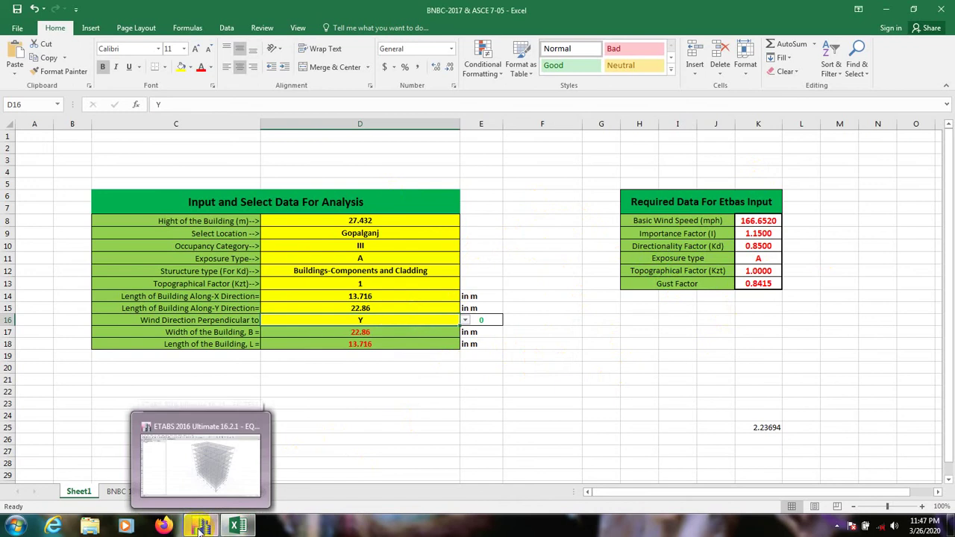
left_click(199, 529)
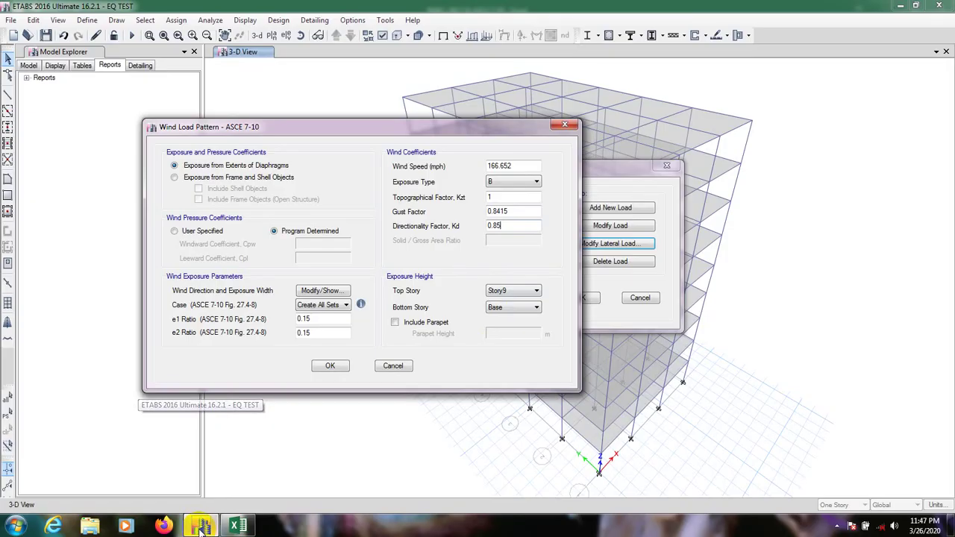
left_click(509, 307)
left_click(500, 380)
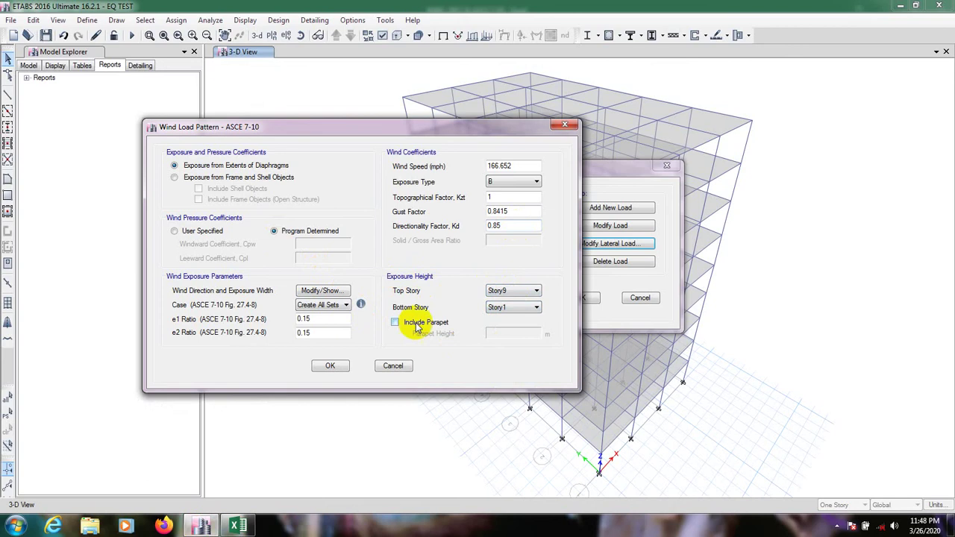
- Include a 1 m parapet in the exposure height and keep the wind exposure case at Create All Sets
left_click(396, 322)
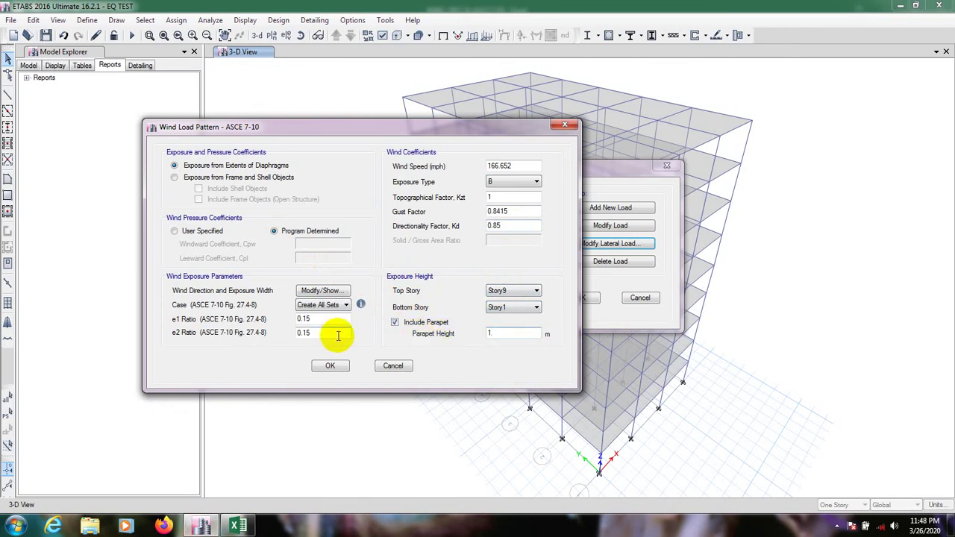
left_click(320, 304)
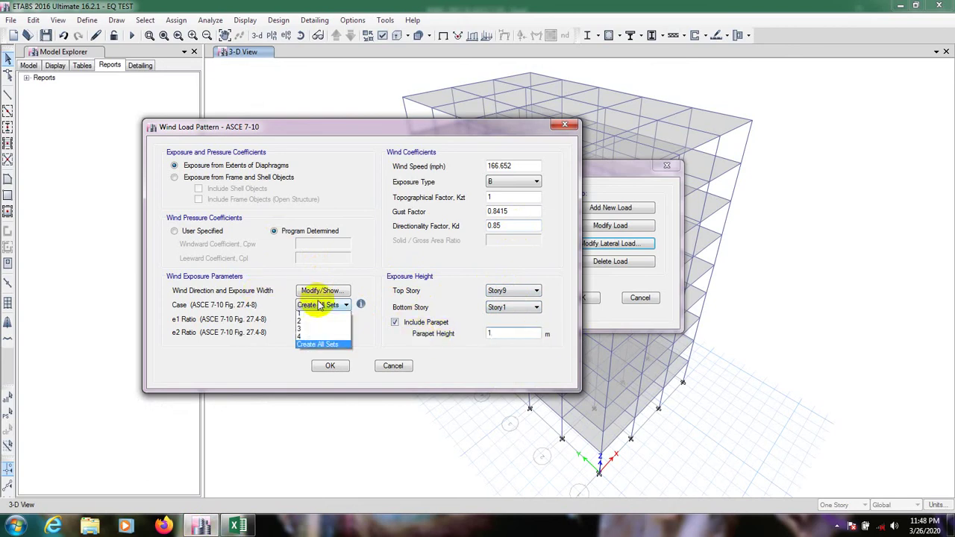
left_click(330, 348)
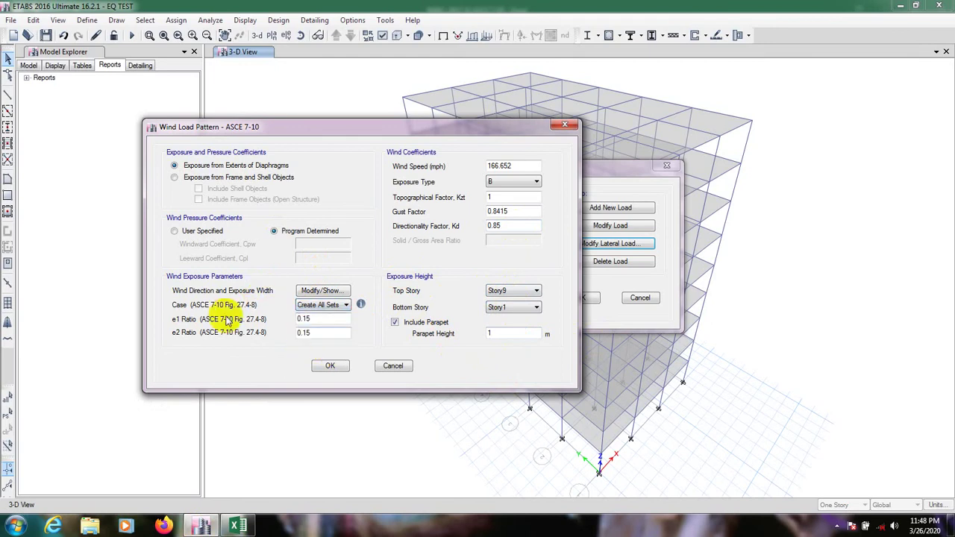
mouse_move(362, 305)
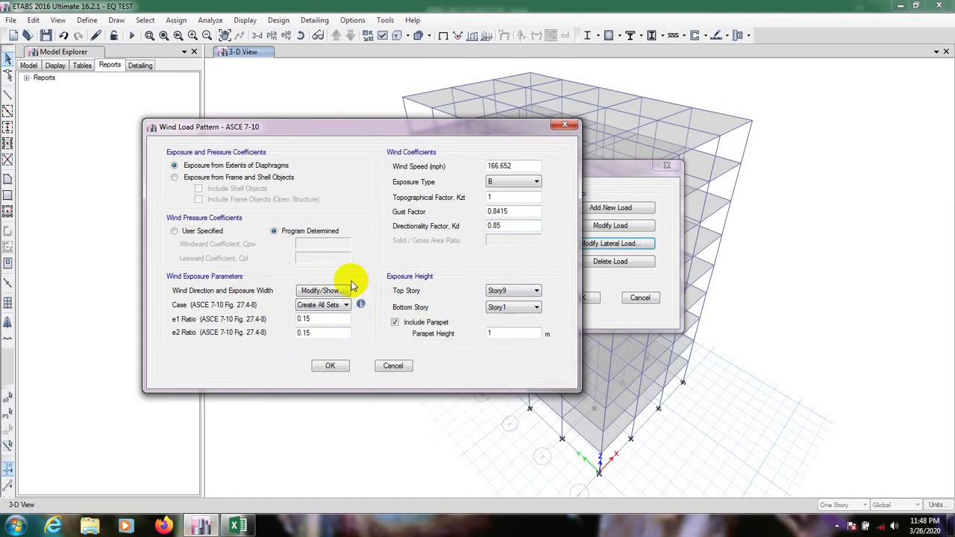
- Keep the wind direction angle at 0 degrees and accept the wind load settings of the WL-ASCE 7-10-X pattern
left_click(333, 291)
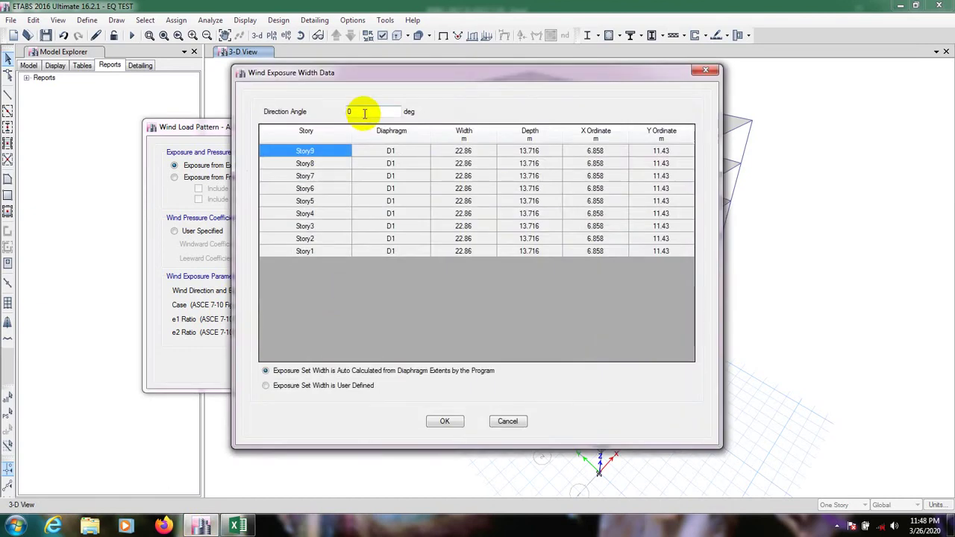
left_click_drag(369, 111, 307, 110)
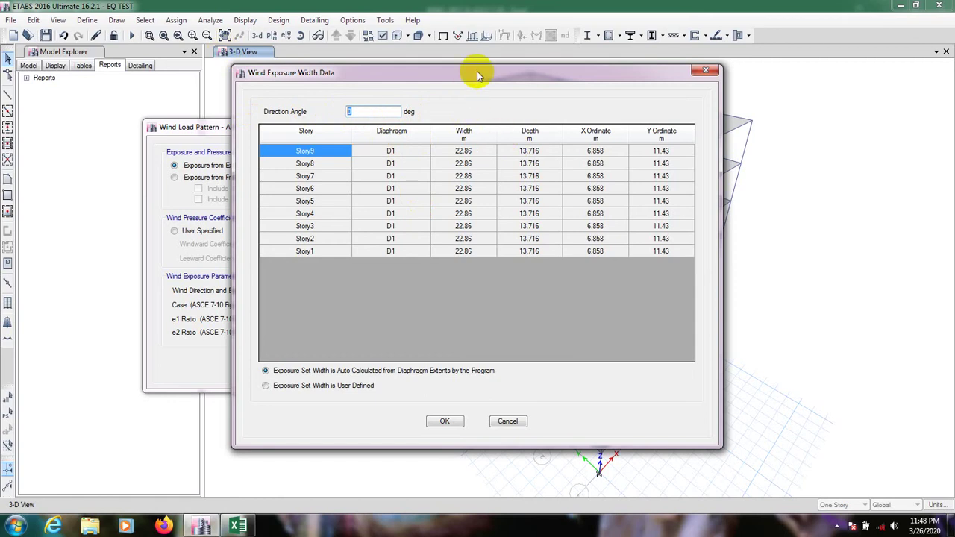
left_click(445, 421)
left_click(329, 366)
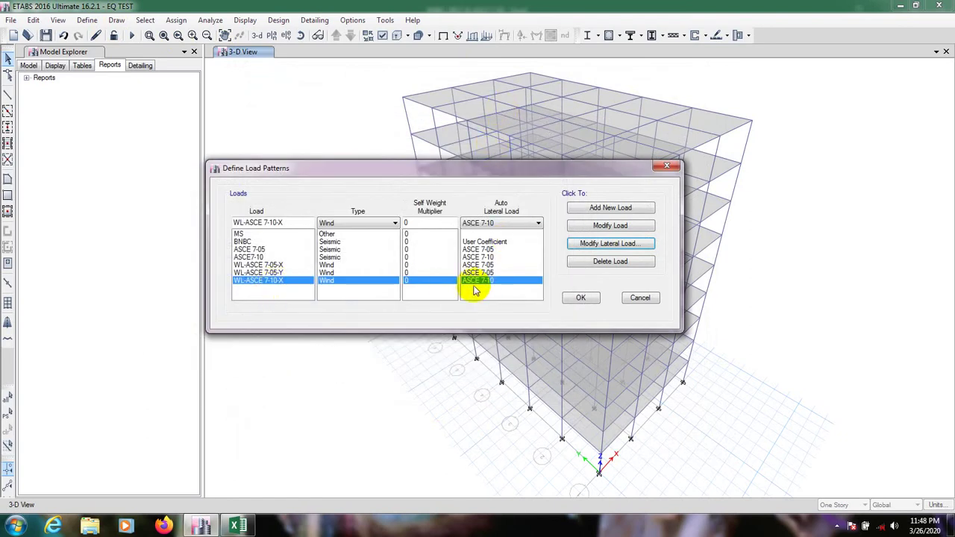
- Add a wind load pattern named WL-ASCE 7-10-Y with ASCE 7-10 auto lateral load, and open its lateral load settings
left_click(292, 225)
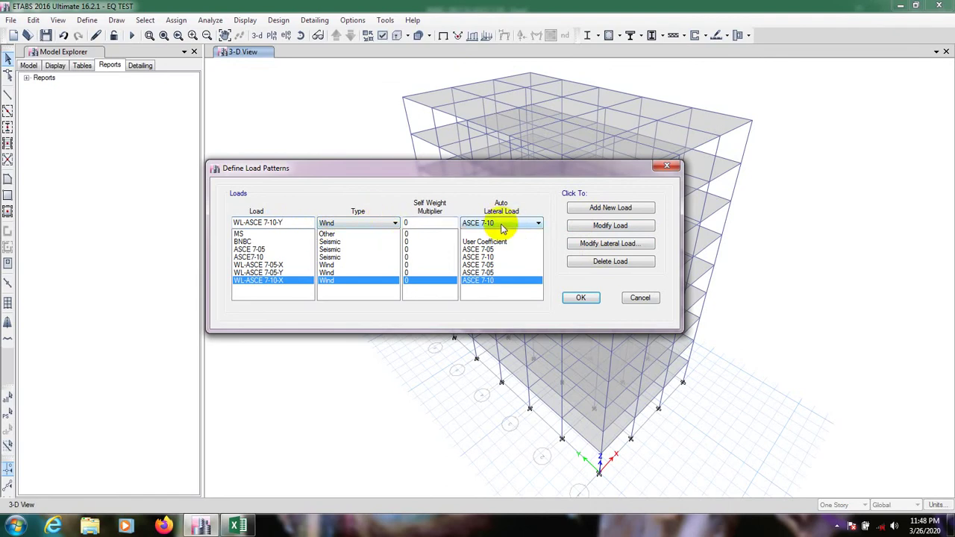
left_click(597, 209)
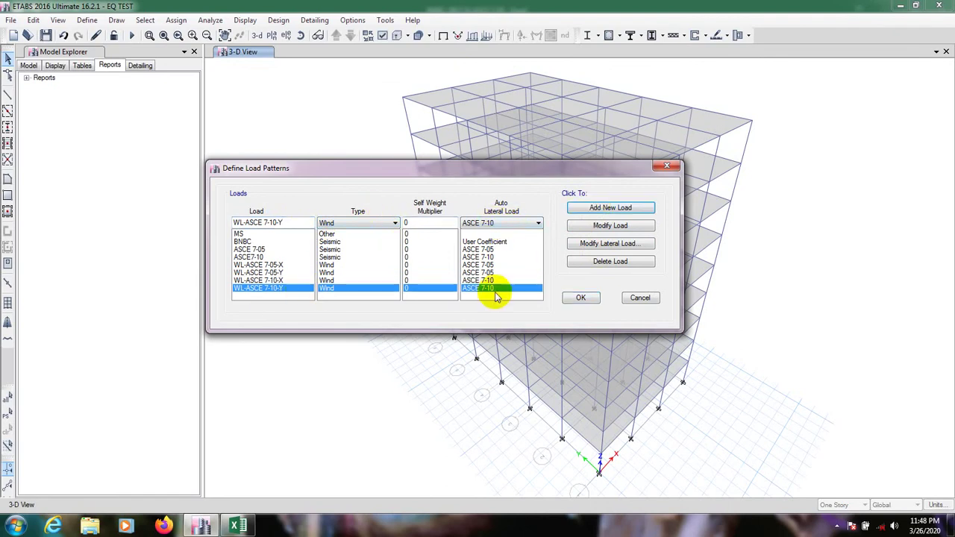
left_click(617, 247)
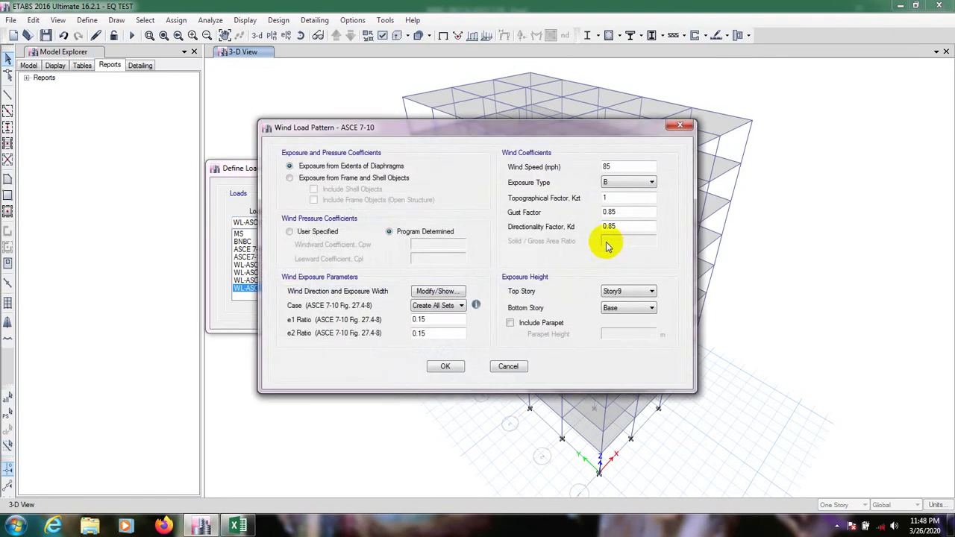
- Set the wind direction perpendicular to X in the Excel sheet, and set the Y pattern's wind speed to 166.652 mph in ETABS
double_click(616, 165)
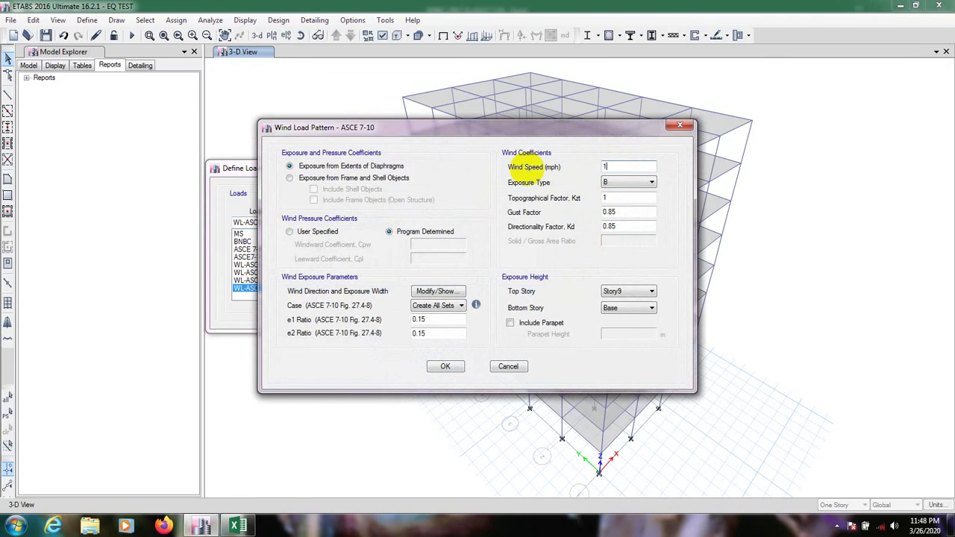
type("1")
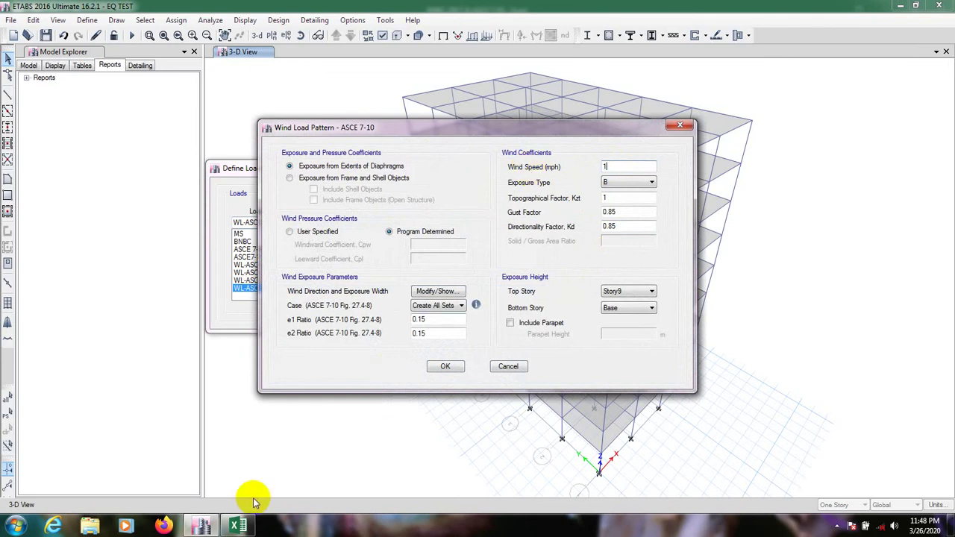
left_click(239, 526)
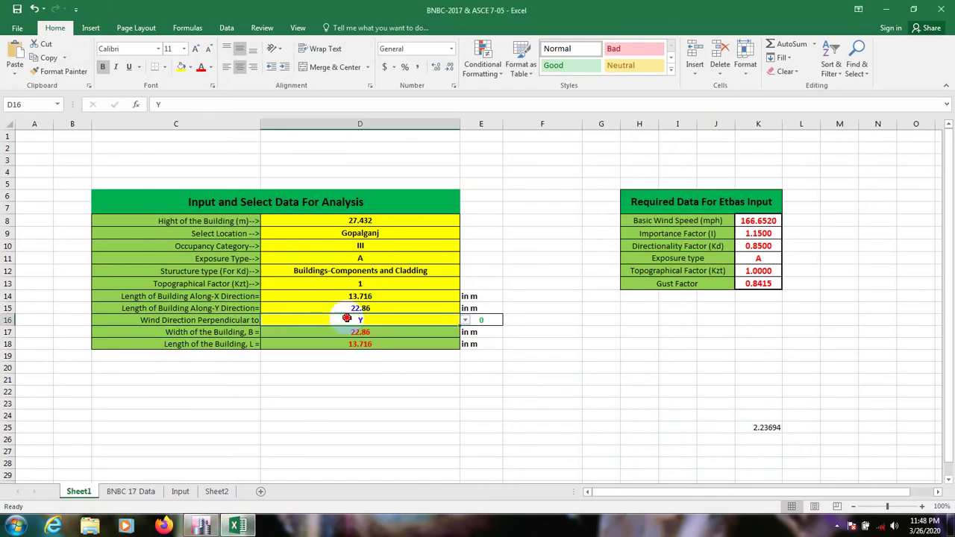
left_click(465, 322)
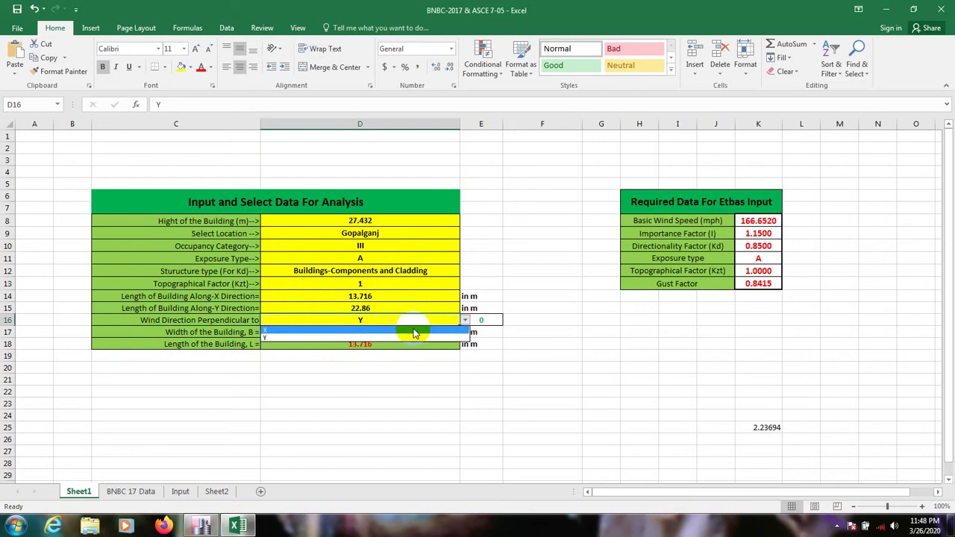
left_click(360, 333)
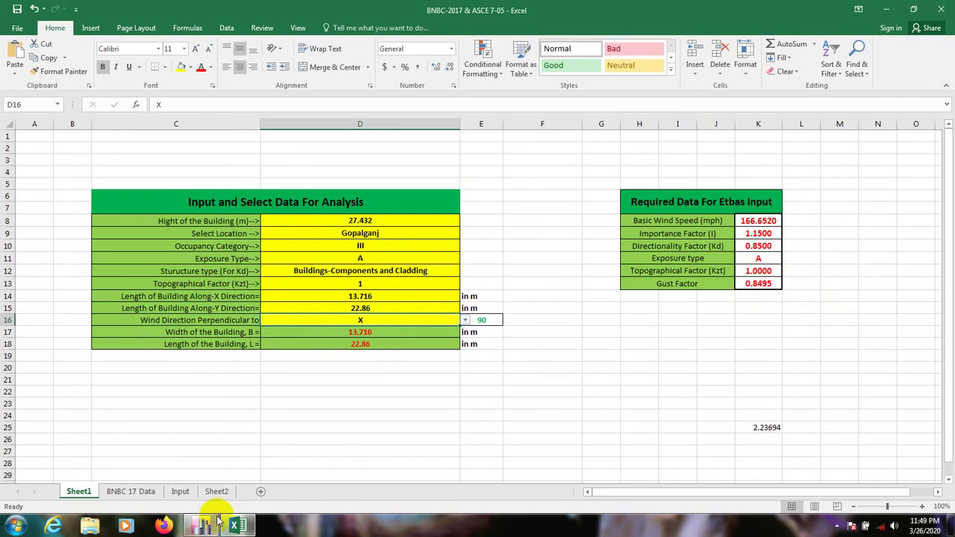
mouse_move(202, 525)
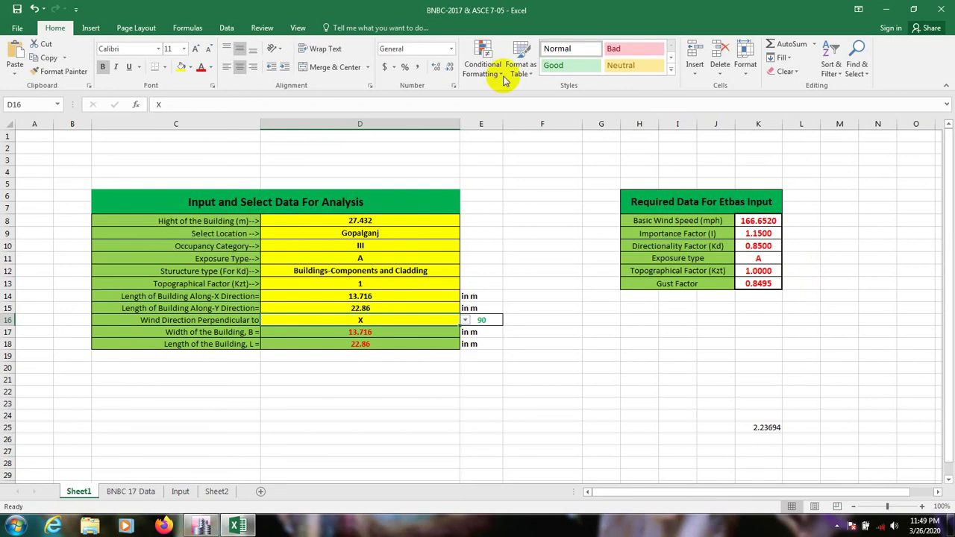
left_click(199, 525)
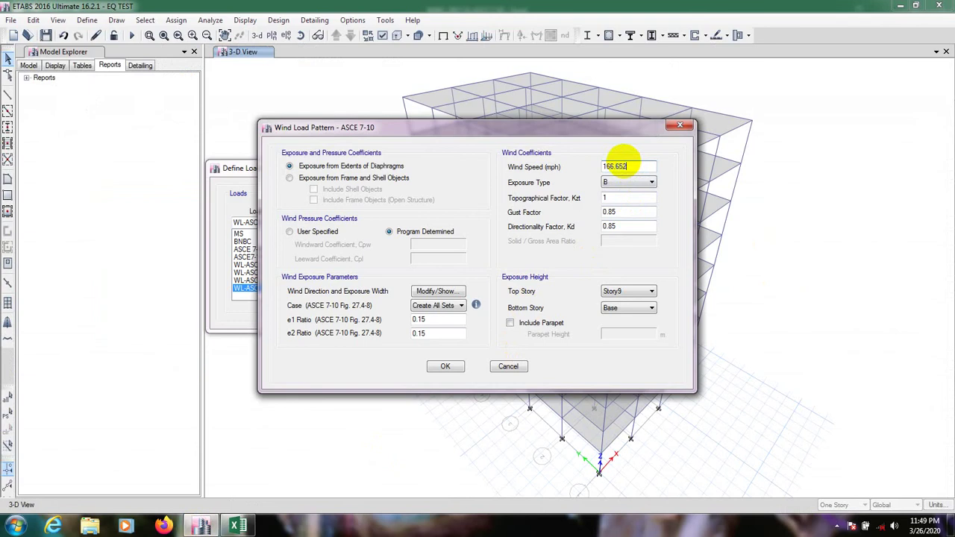
- Set the wind coefficients to exposure type B, topographical factor 1, gust factor 0.8495 from the Excel results, and directionality factor 0.85
left_click(619, 183)
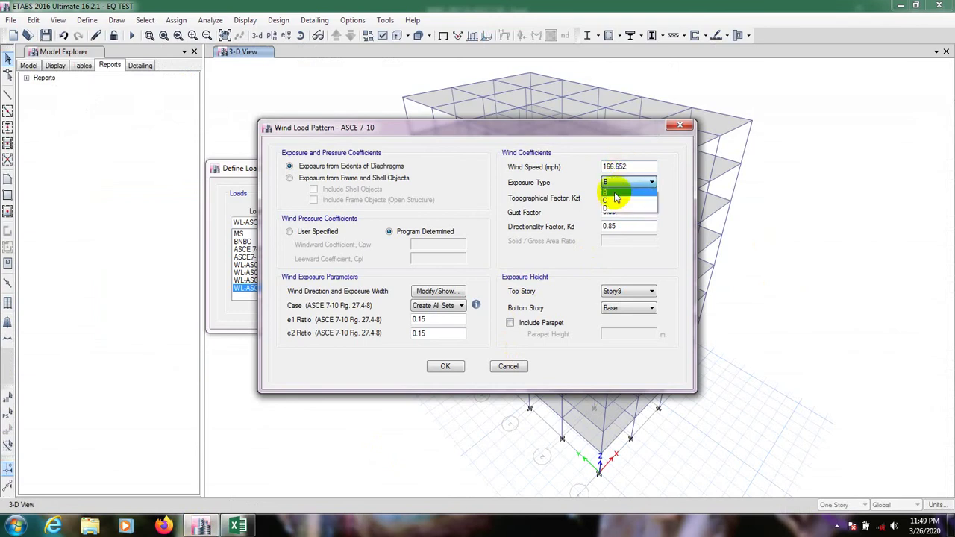
left_click(615, 197)
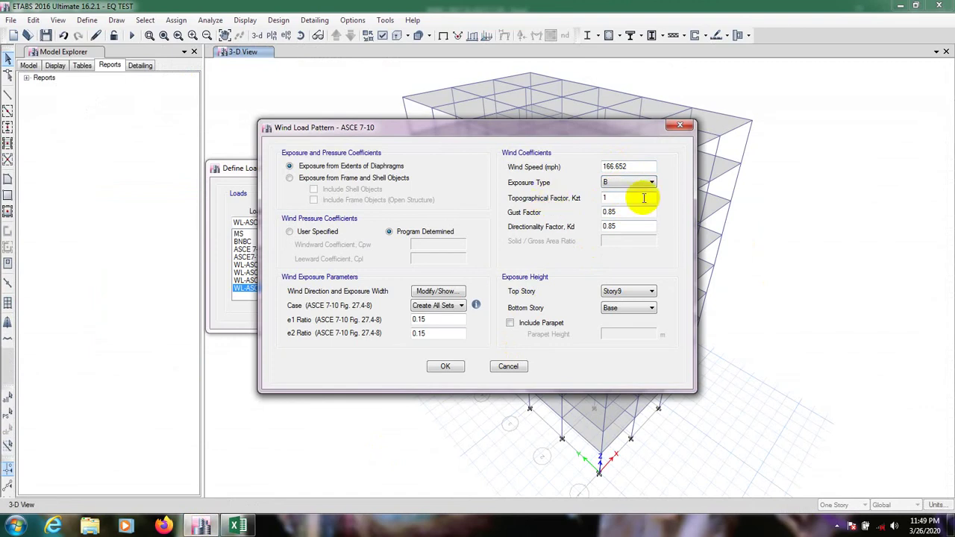
left_click(622, 196)
left_click(618, 212)
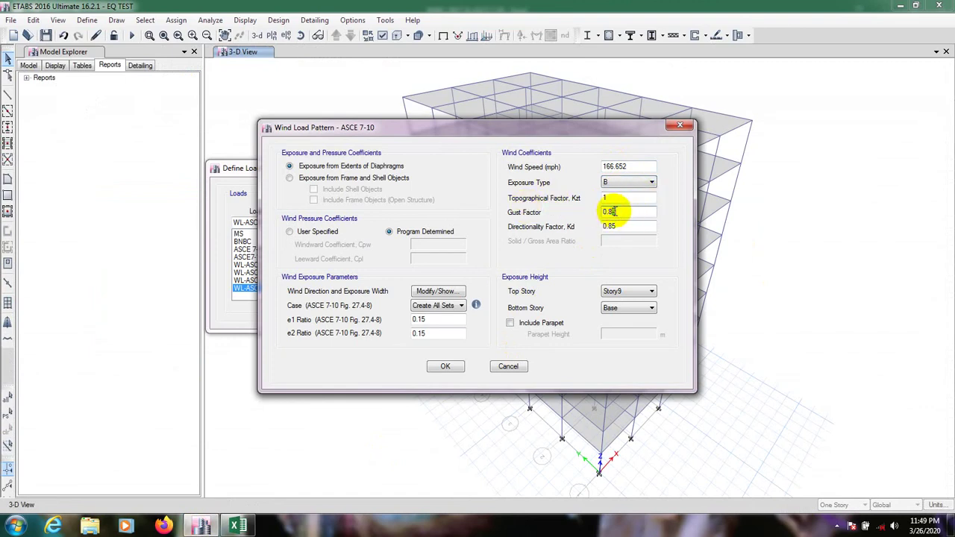
left_click_drag(612, 212, 620, 212)
left_click(237, 525)
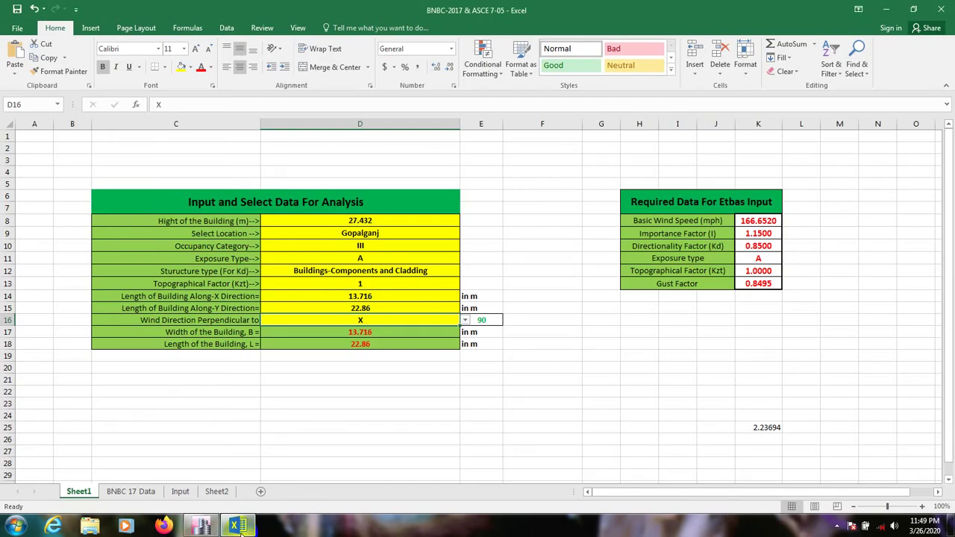
left_click(202, 526)
left_click(633, 226)
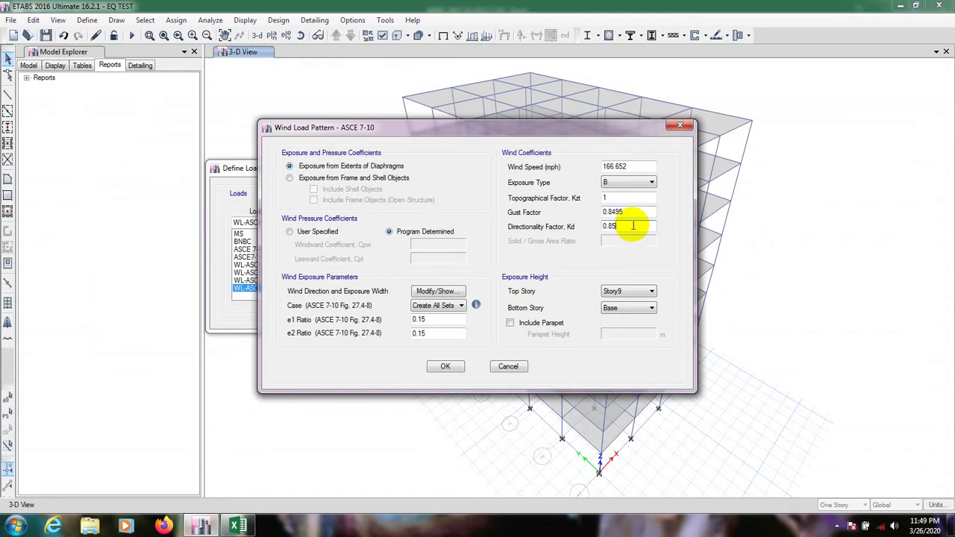
left_click_drag(634, 224, 550, 224)
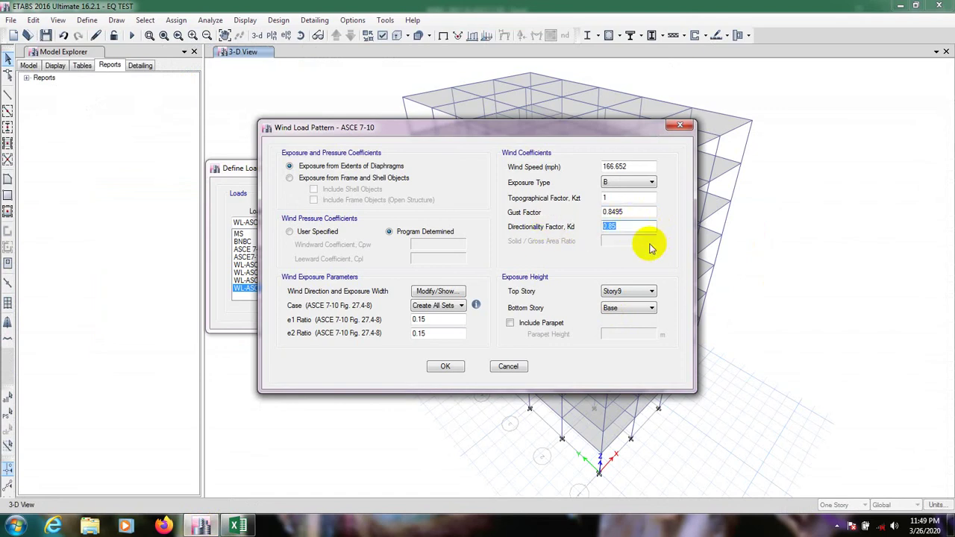
- Set the exposure height's bottom story to Story1 and include a parapet 1 m high for the Y pattern
left_click(634, 306)
left_click(618, 382)
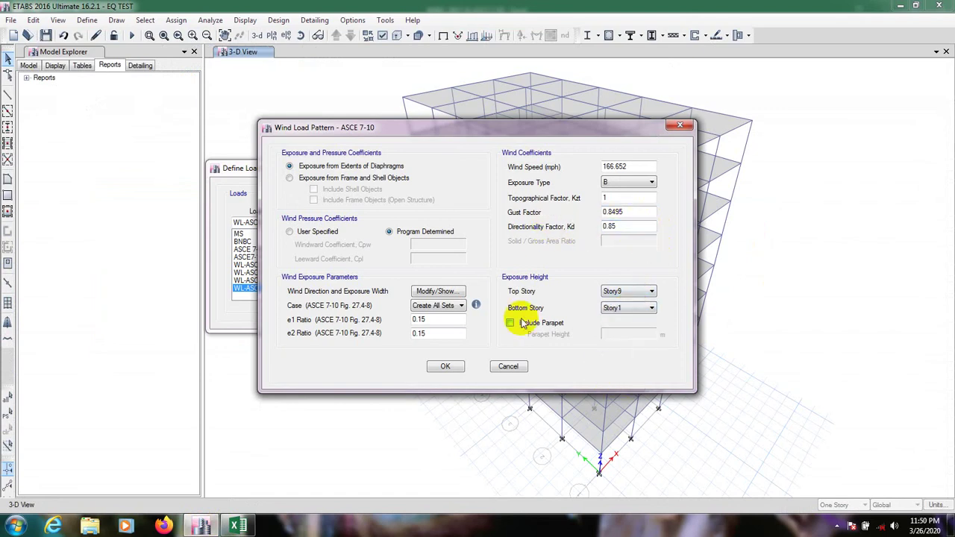
left_click(523, 322)
left_click_drag(611, 334, 588, 342)
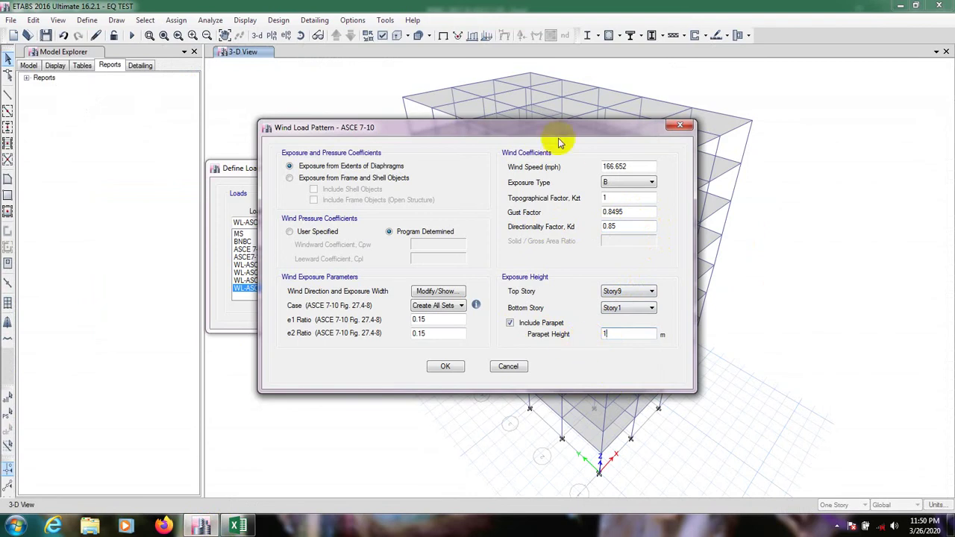
- Set the Y pattern's wind direction angle to 90 degrees and accept its exposure width and wind load settings
left_click(443, 291)
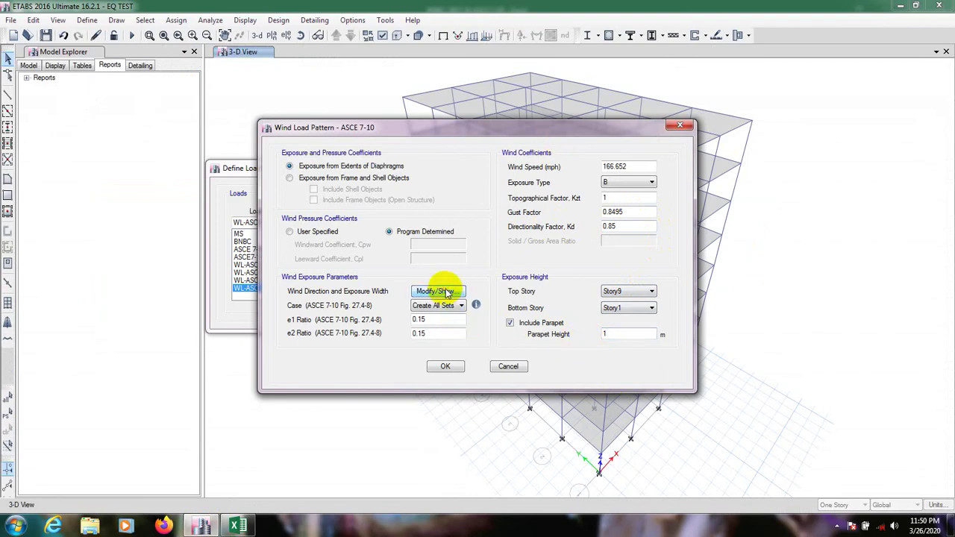
mouse_move(536, 75)
left_mouse_down()
mouse_move(563, 74)
mouse_move(555, 74)
left_mouse_up()
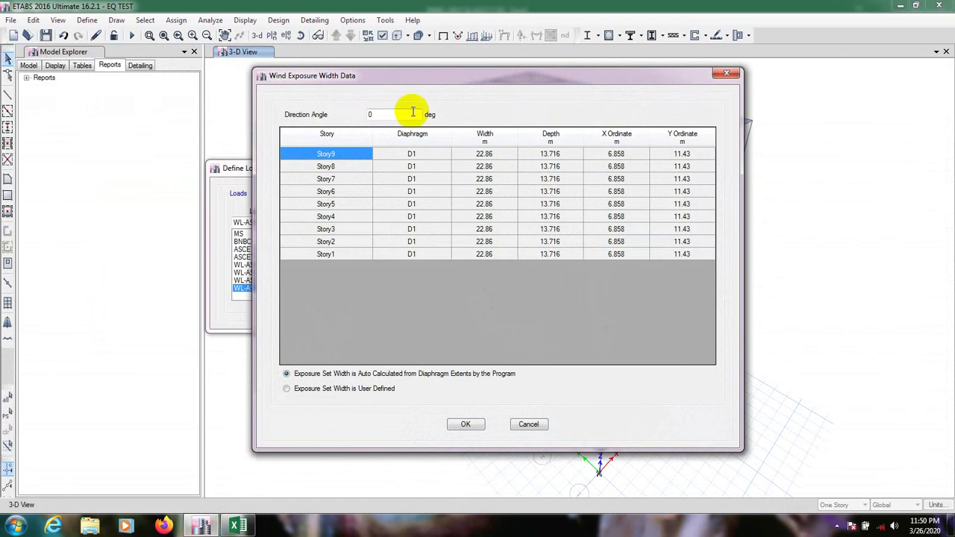
left_click_drag(405, 114, 341, 114)
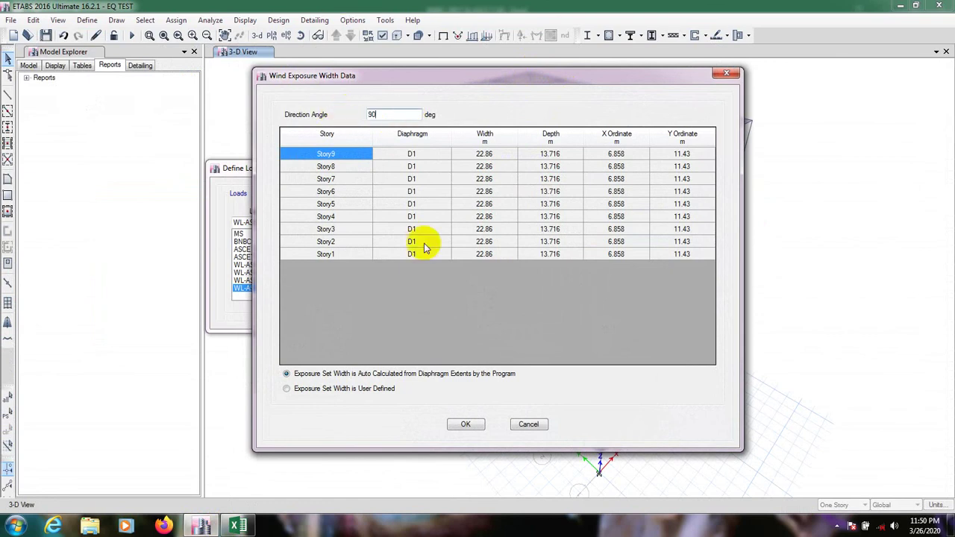
left_click(422, 304)
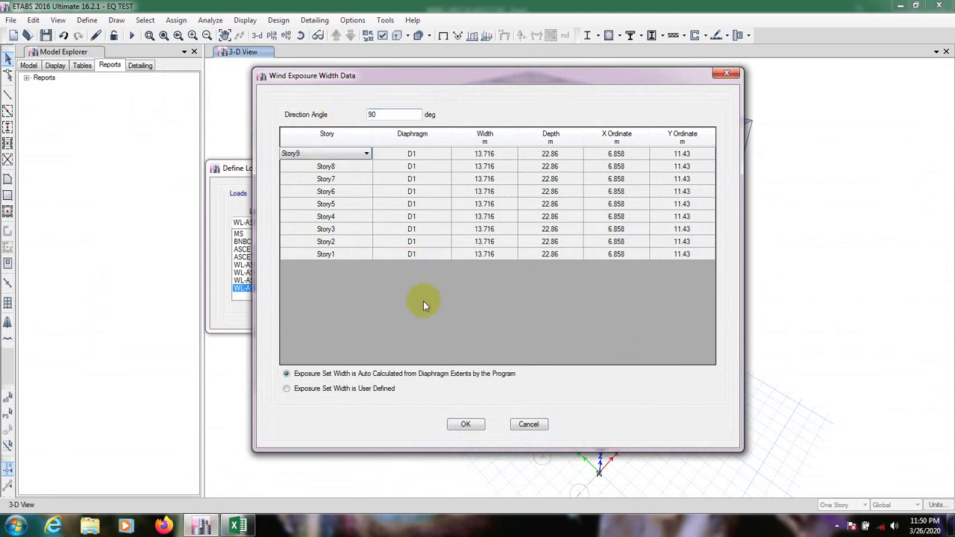
left_click(466, 423)
left_click(443, 368)
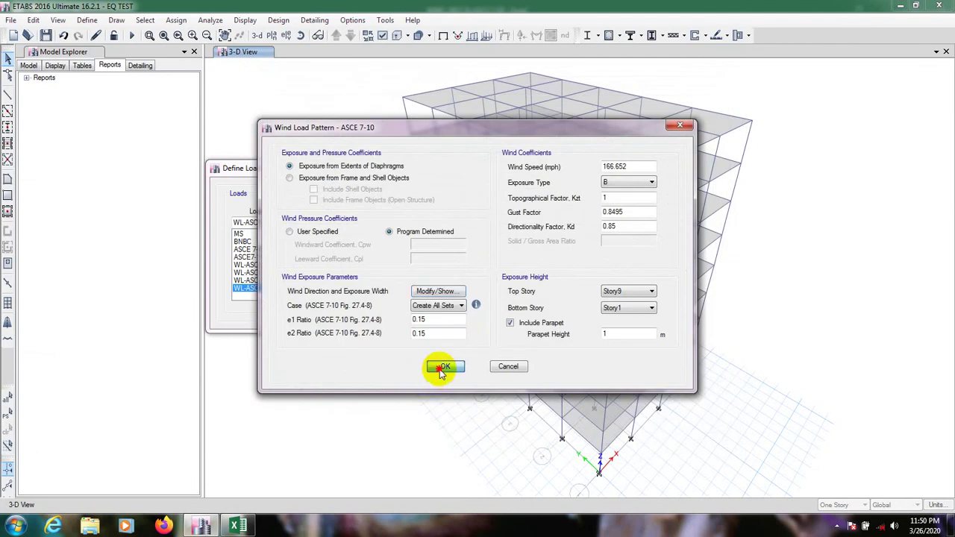
- Review the lateral load settings and wind direction angle of the WL-ASCE 7-10-X pattern, and reselect the WL-ASCE 7-10-Y pattern
left_click(345, 280)
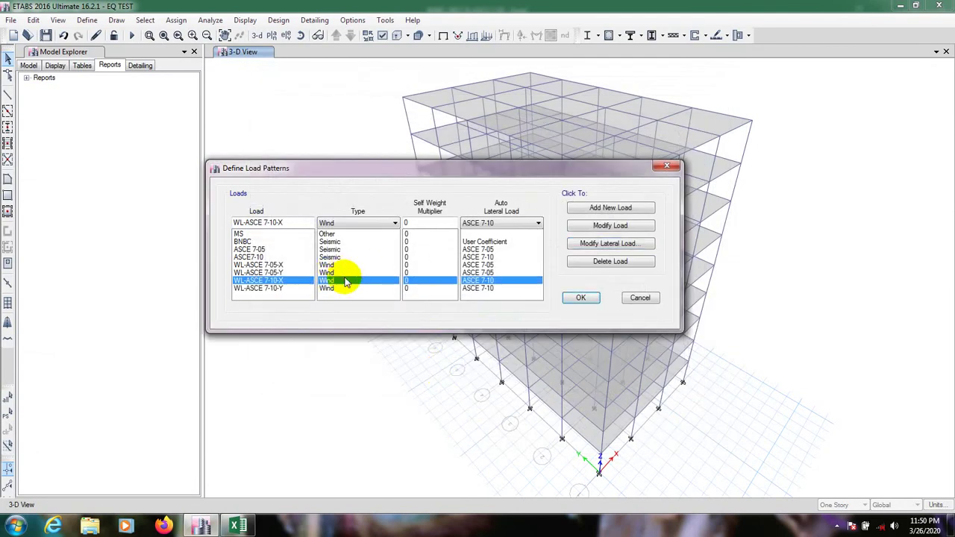
left_click(633, 244)
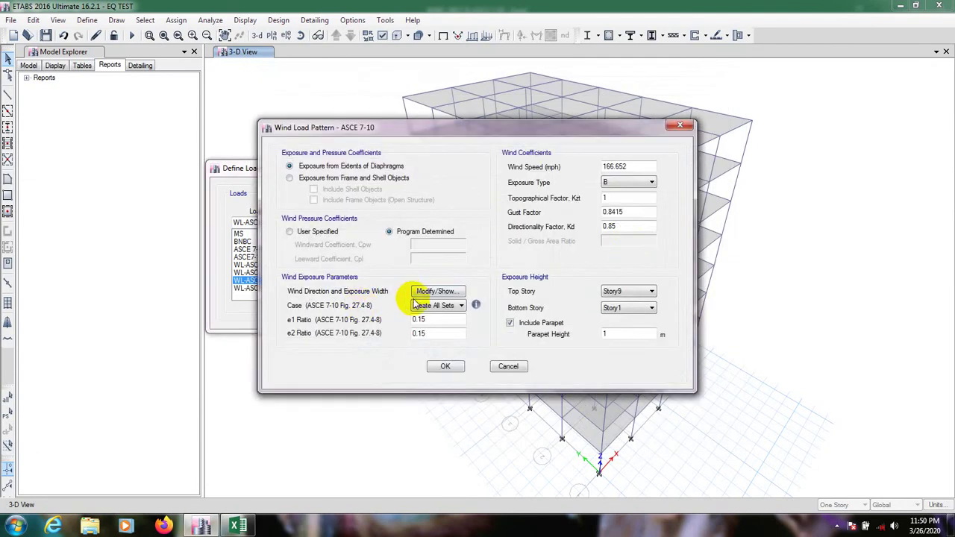
left_click(422, 291)
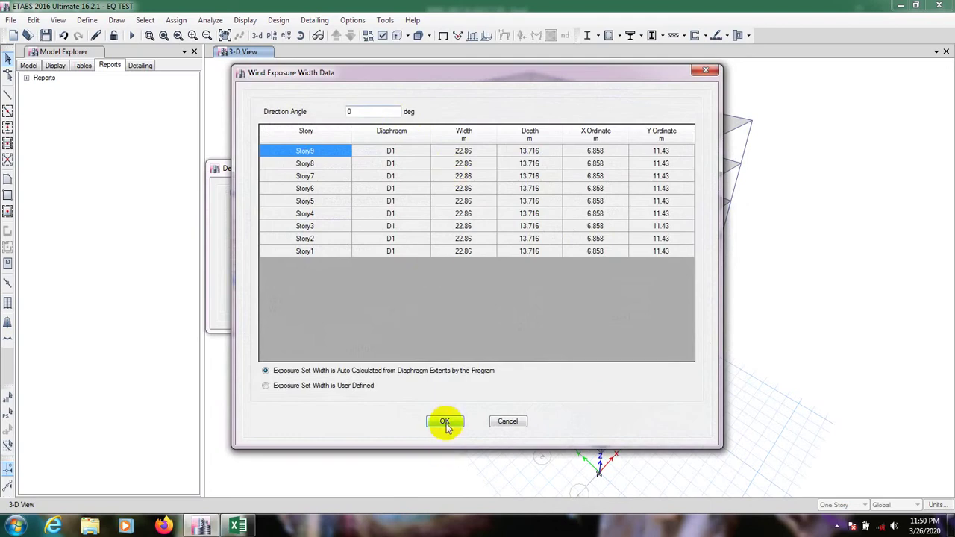
left_click(446, 422)
left_click(442, 366)
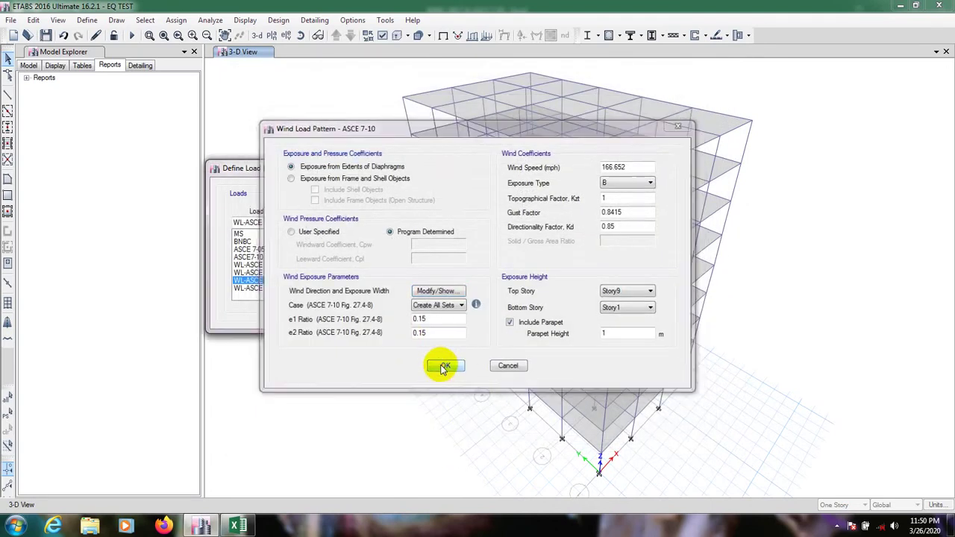
left_click(277, 288)
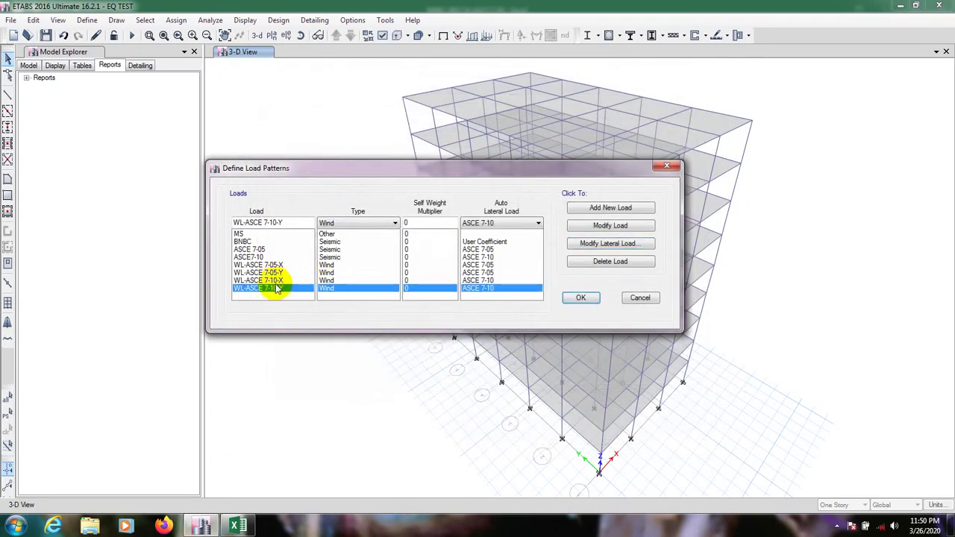
- Accept the defined load patterns and run the analysis of the model
left_click(274, 282)
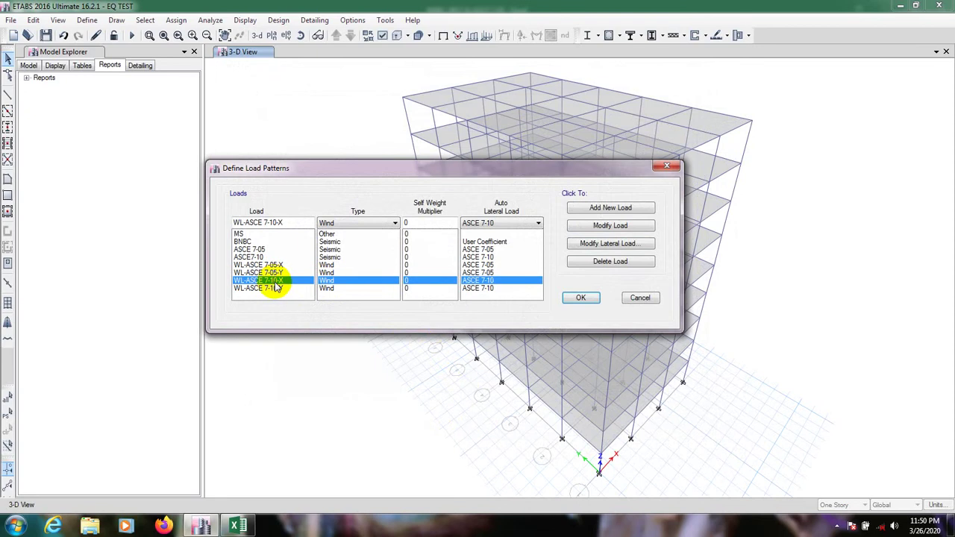
left_click(581, 298)
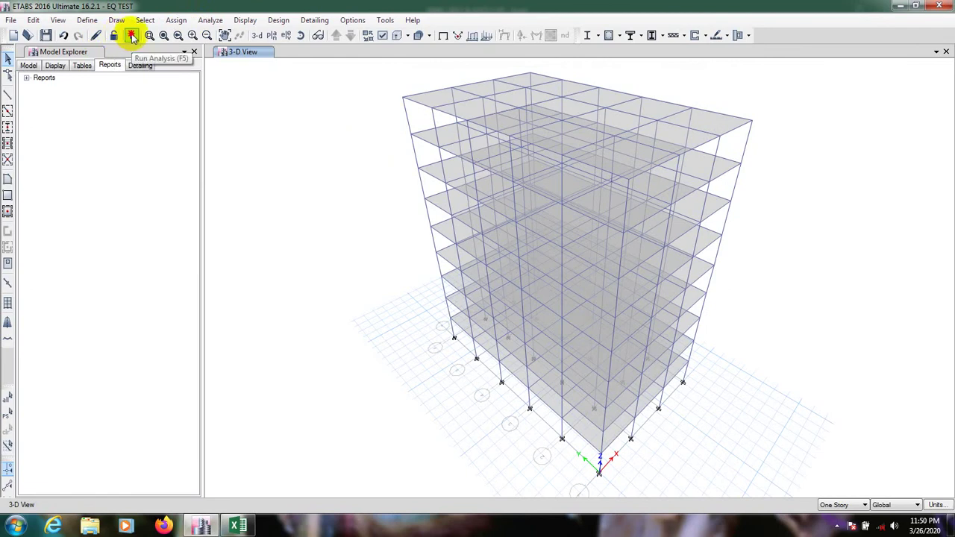
left_click(132, 36)
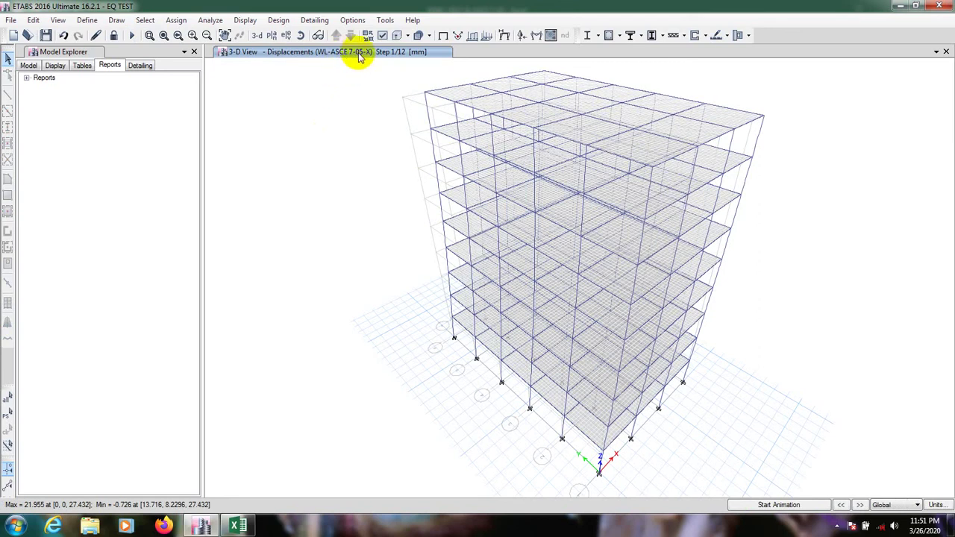
- Open the story response plot and inspect the maximum story displacement at Story9 for WL-ASCE 7-05-X
left_click(12, 21)
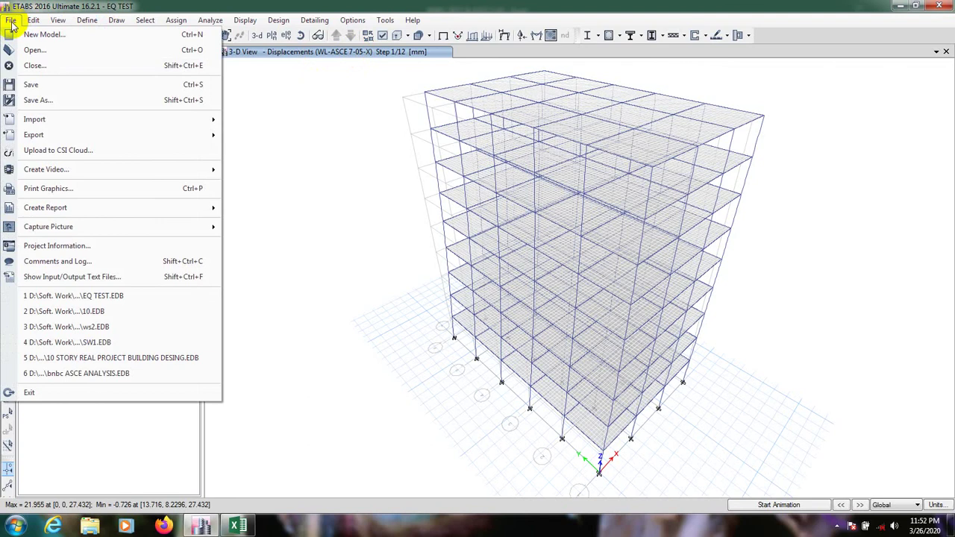
left_click(12, 26)
left_click(209, 22)
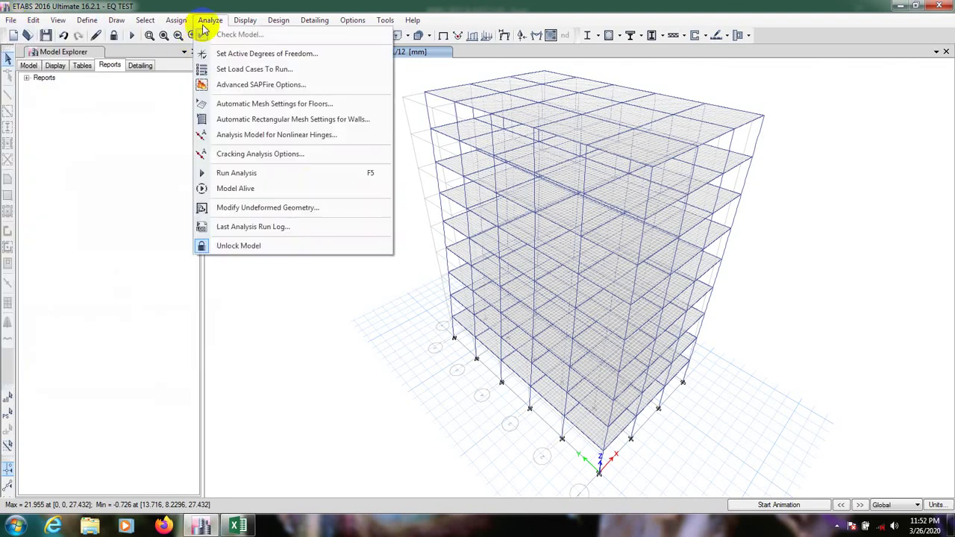
left_click(241, 25)
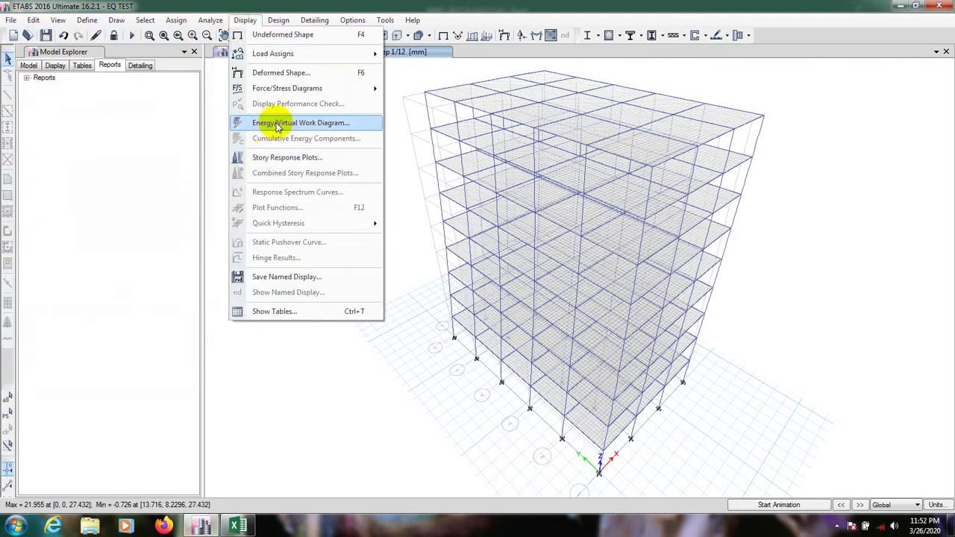
left_click(308, 156)
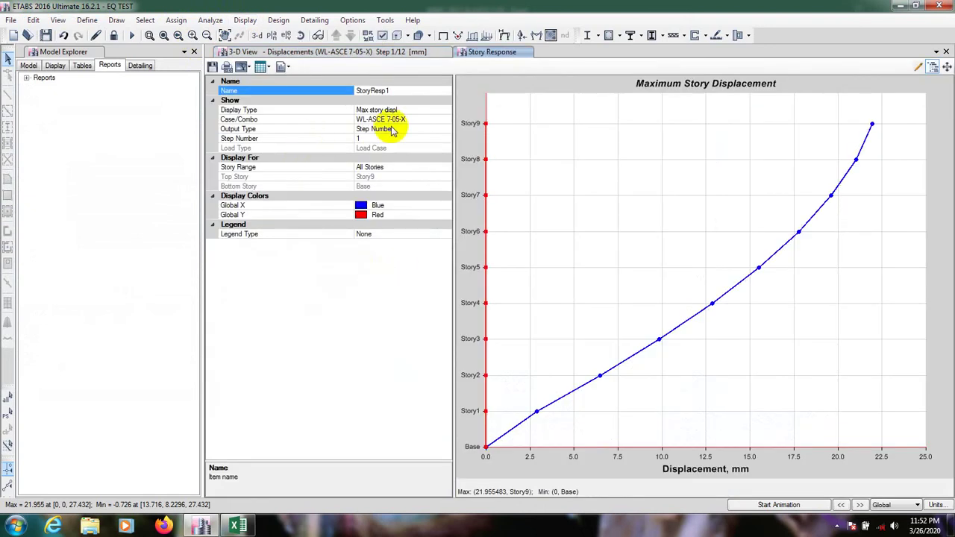
mouse_move(872, 125)
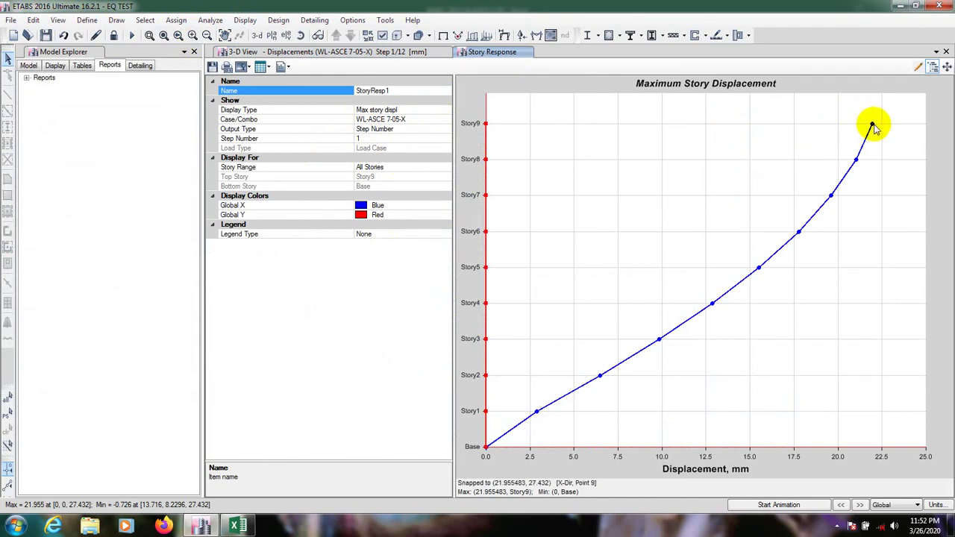
left_click(873, 125)
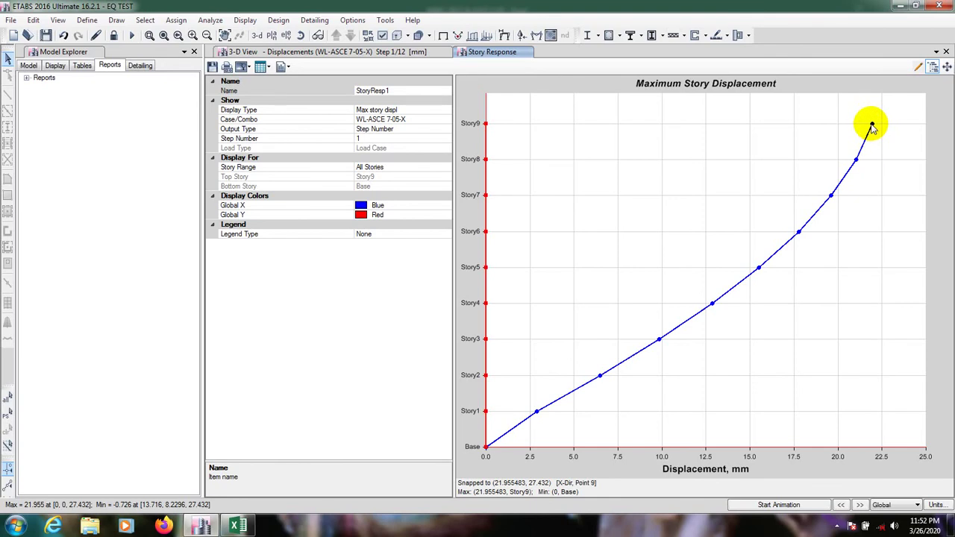
- Plot the maximum story displacement for load cases WL-ASCE 7-10-X, WL-ASCE 7-05-Y and WL-ASCE 7-10-Y in turn
left_click(406, 122)
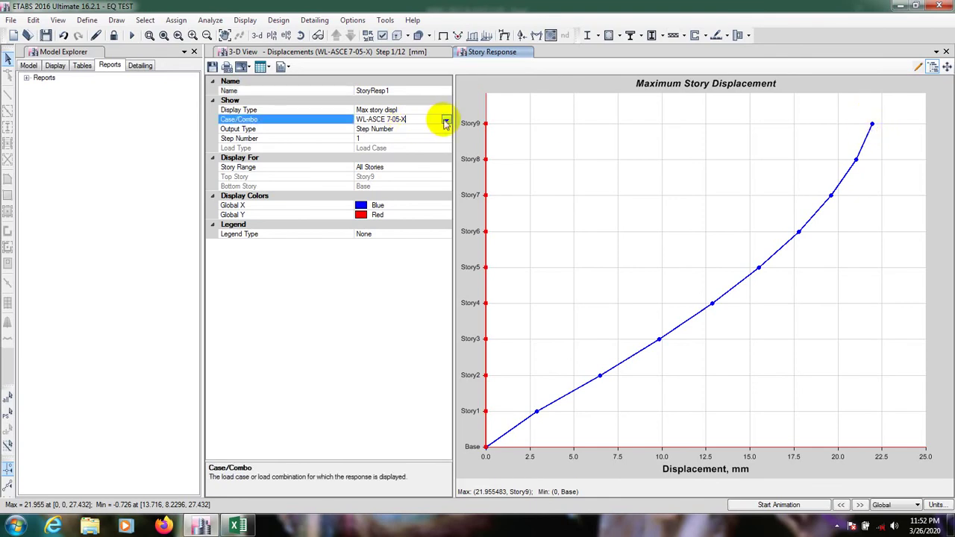
left_click(445, 121)
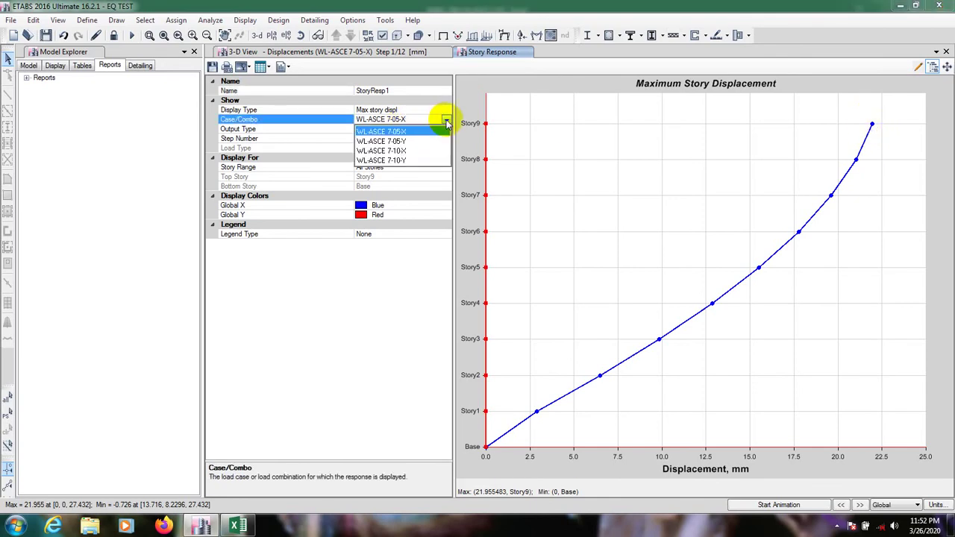
left_click(405, 151)
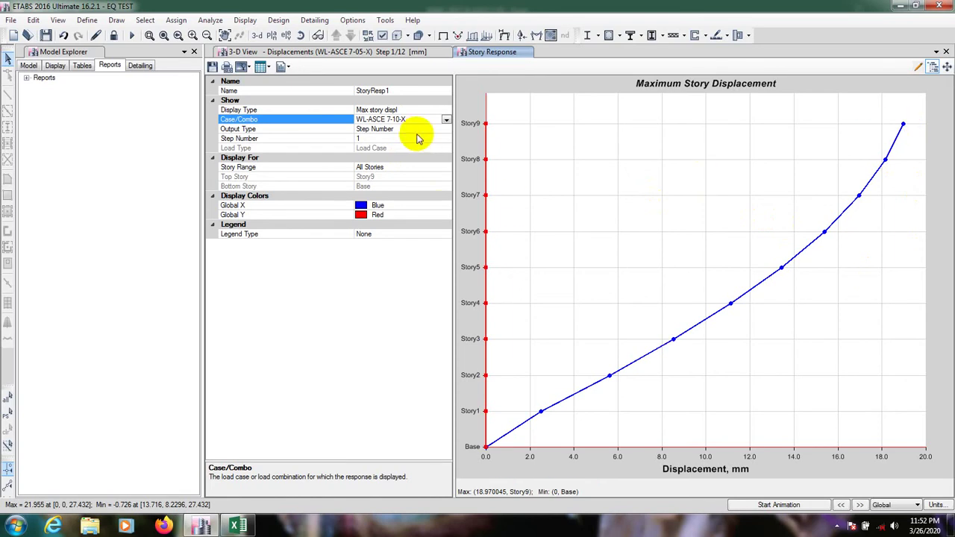
left_click(446, 121)
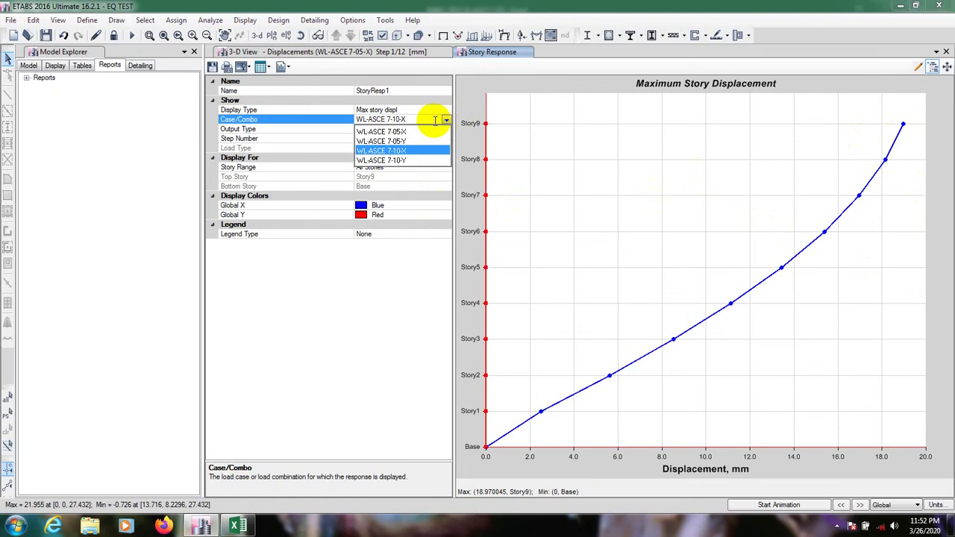
left_click(399, 141)
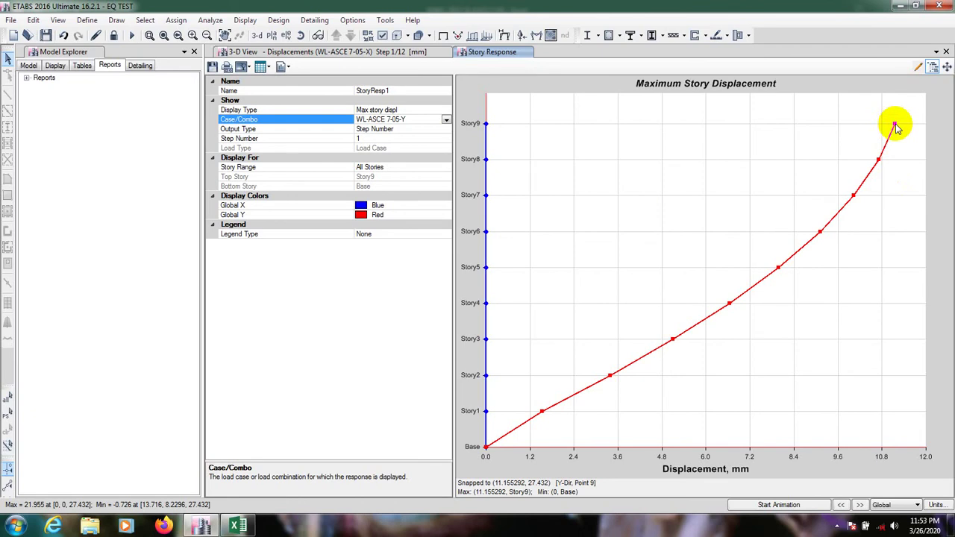
left_click(445, 119)
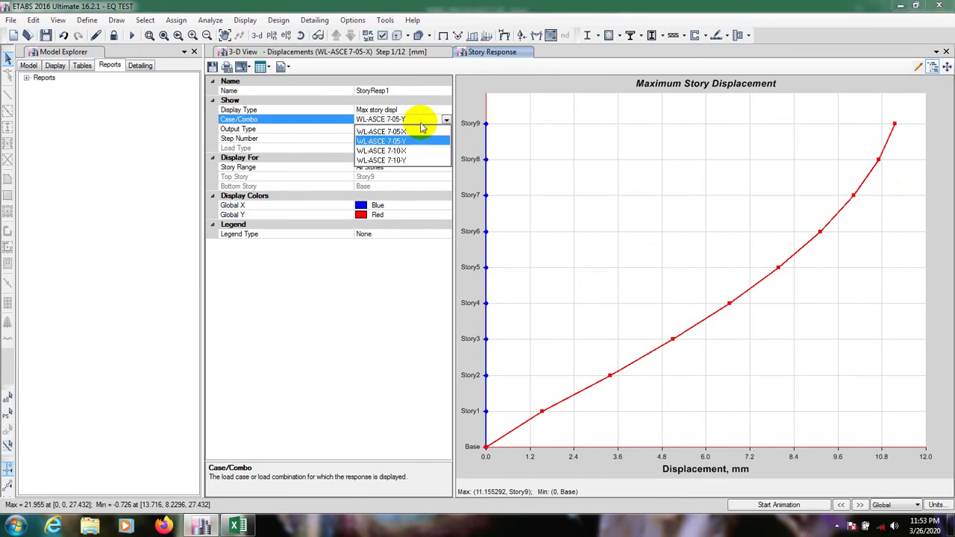
left_click(391, 160)
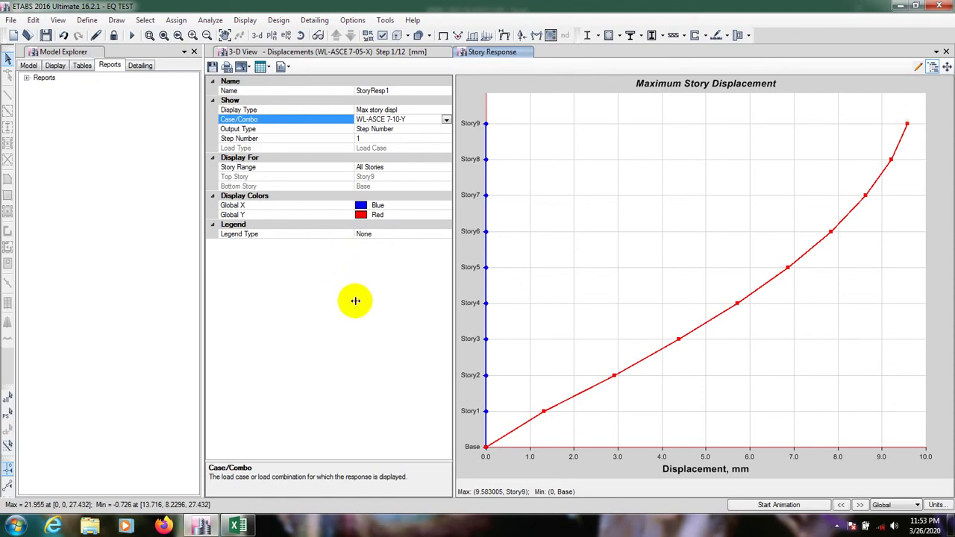
- Look through the display types offered for the story response plot and close the plot
left_click(411, 111)
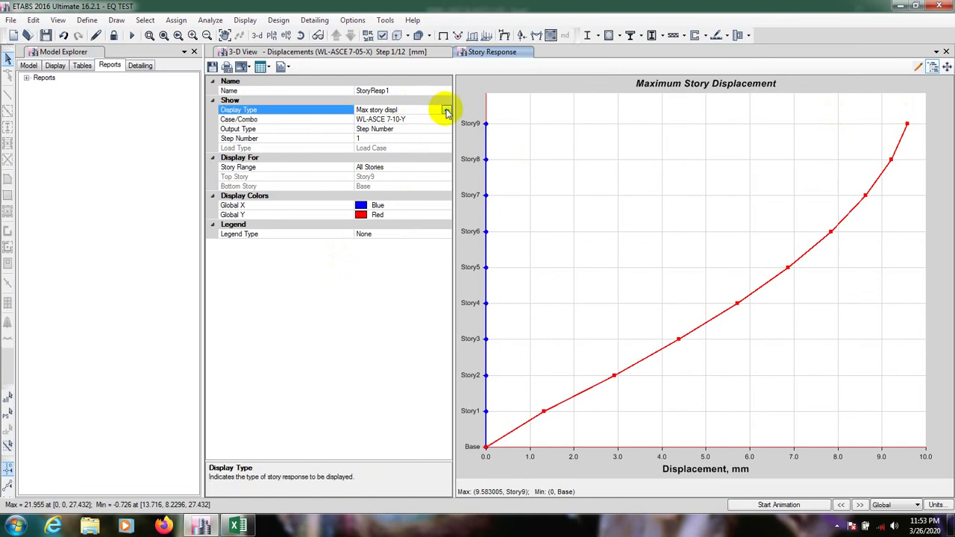
left_click(446, 111)
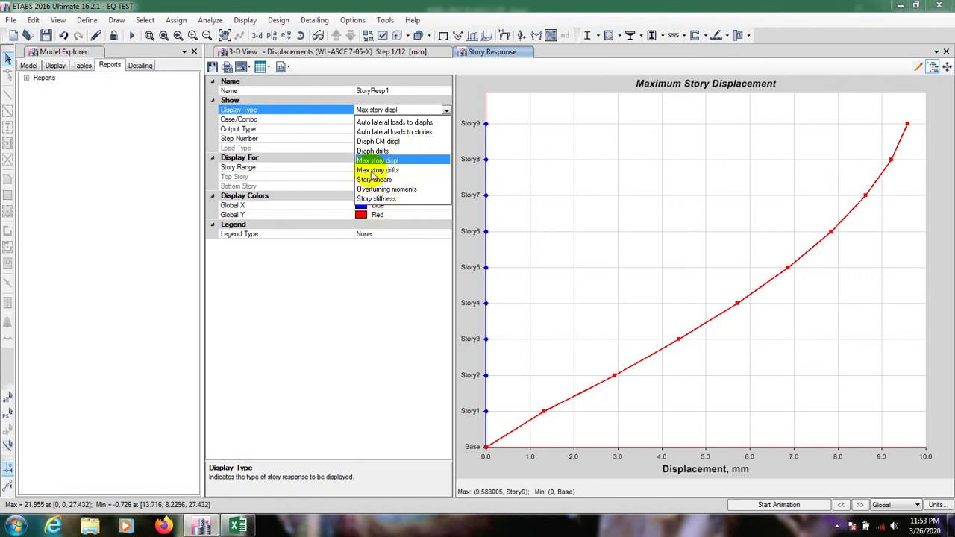
left_click(365, 287)
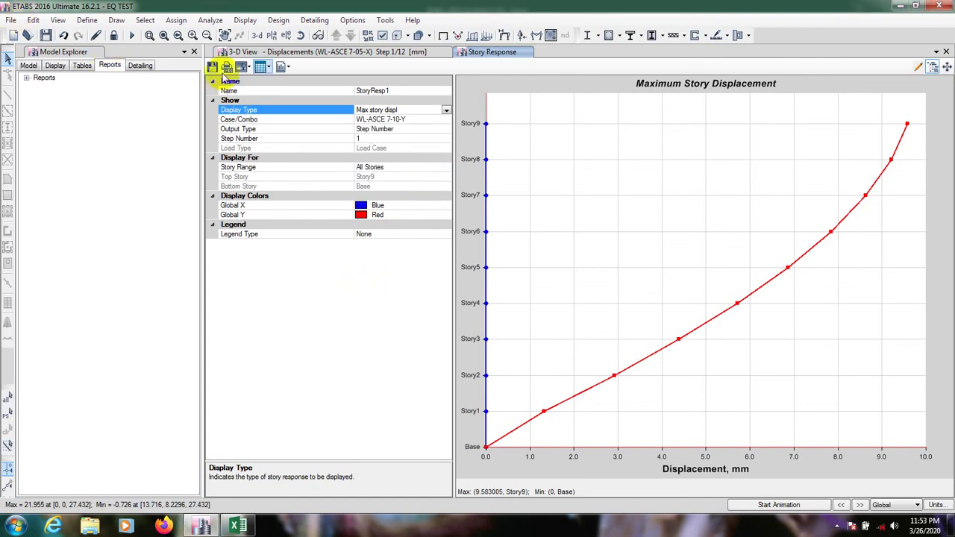
left_click(945, 52)
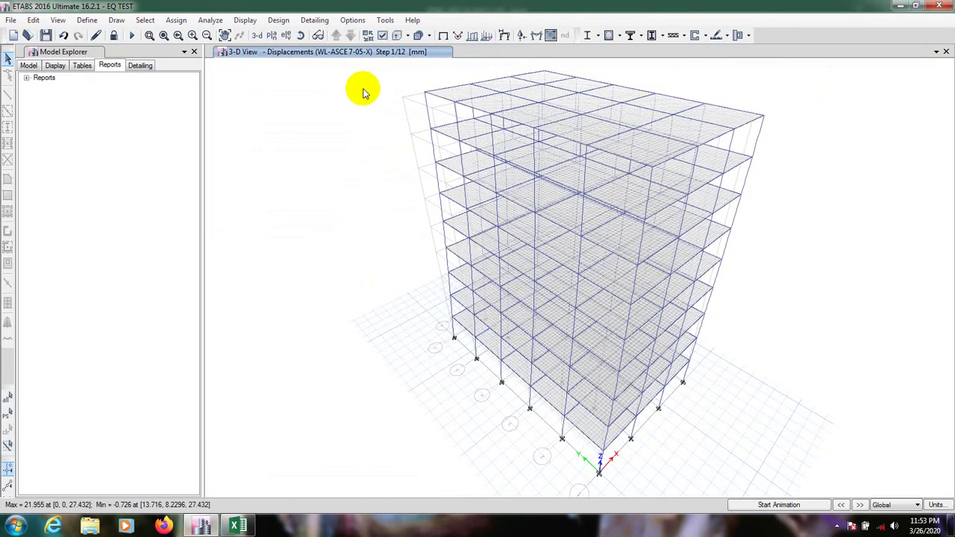
- Create the project report and view it at 100% zoom
left_click(10, 20)
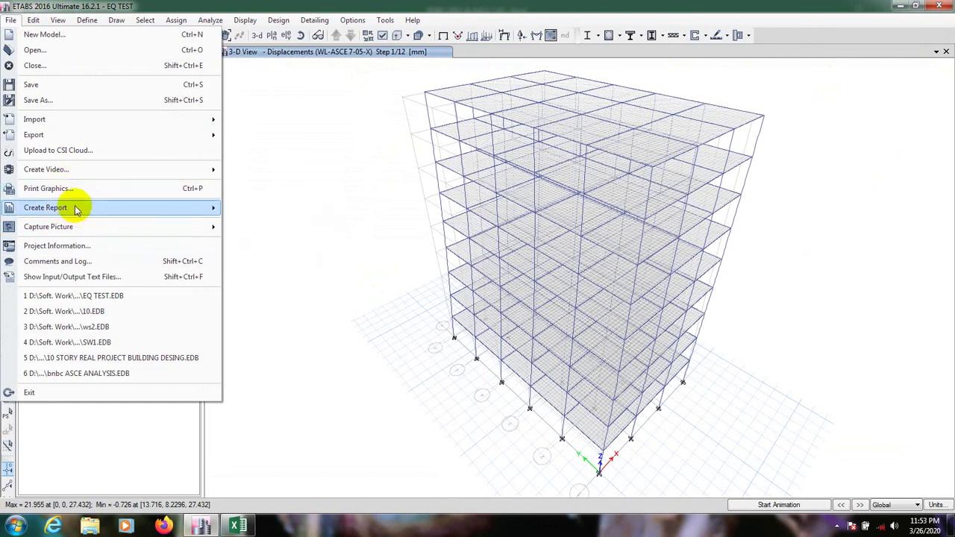
mouse_move(206, 207)
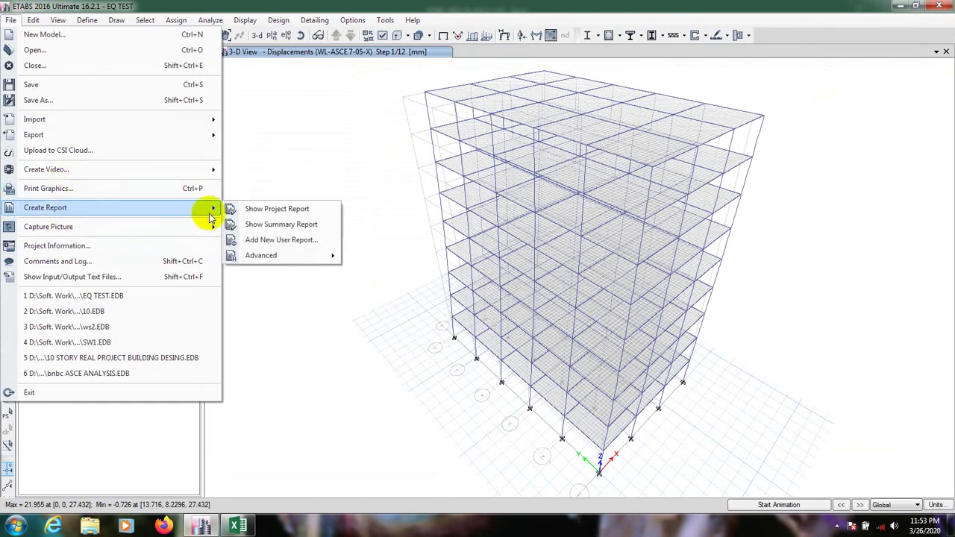
left_click(278, 208)
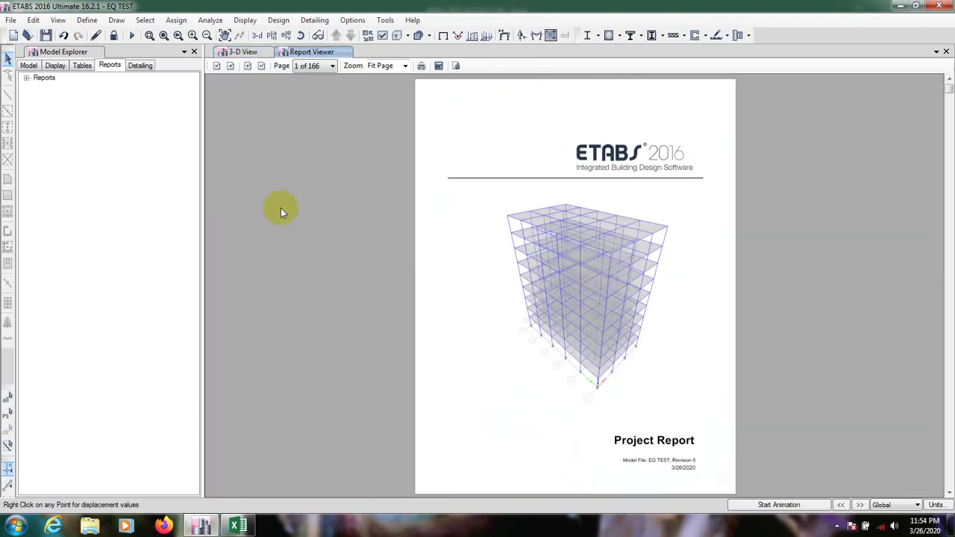
left_click(405, 66)
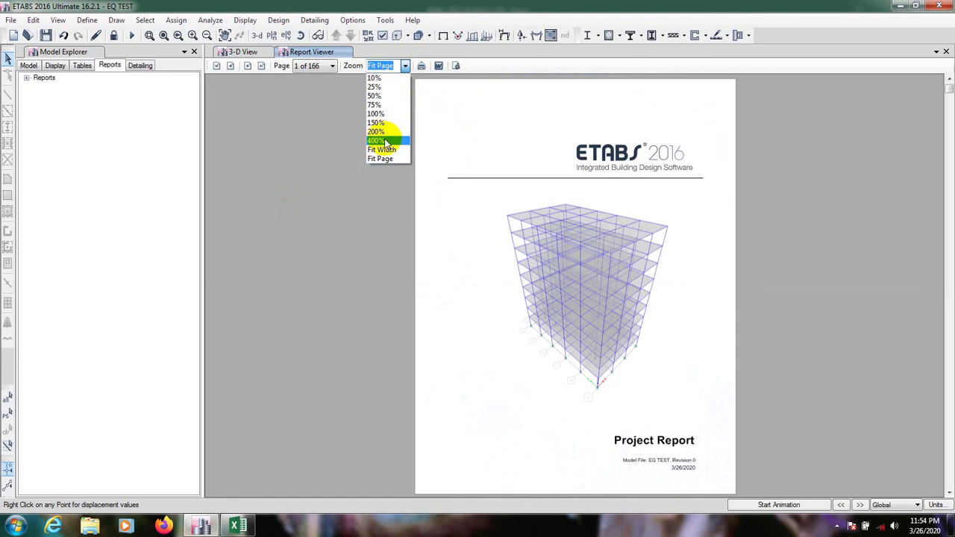
left_click(385, 114)
- Find the ASCE 7-05 auto wind load calculation for pattern WL-ASCE 7-05-X in the project report and examine its exposure parameters and coefficients
scroll(564, 270, "down", 20)
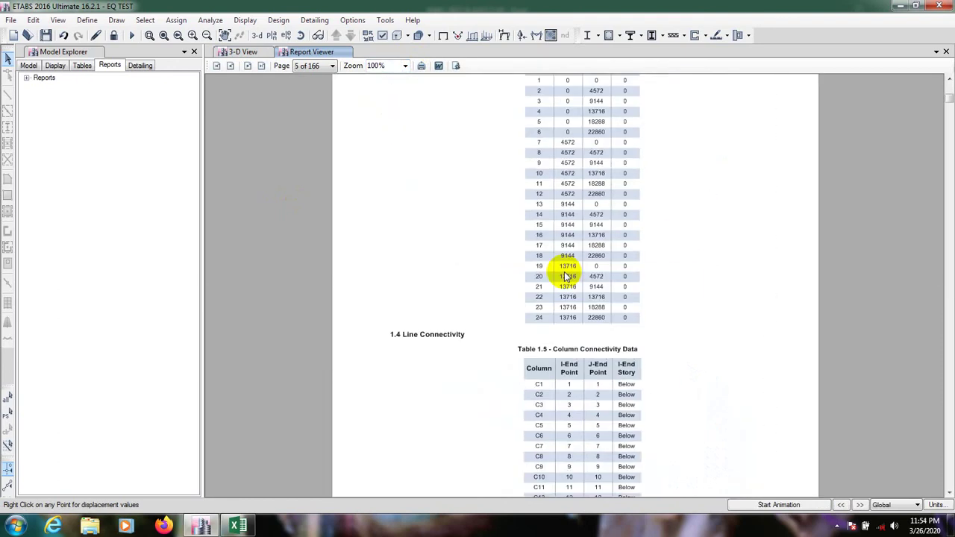
scroll(564, 276, "down", 20)
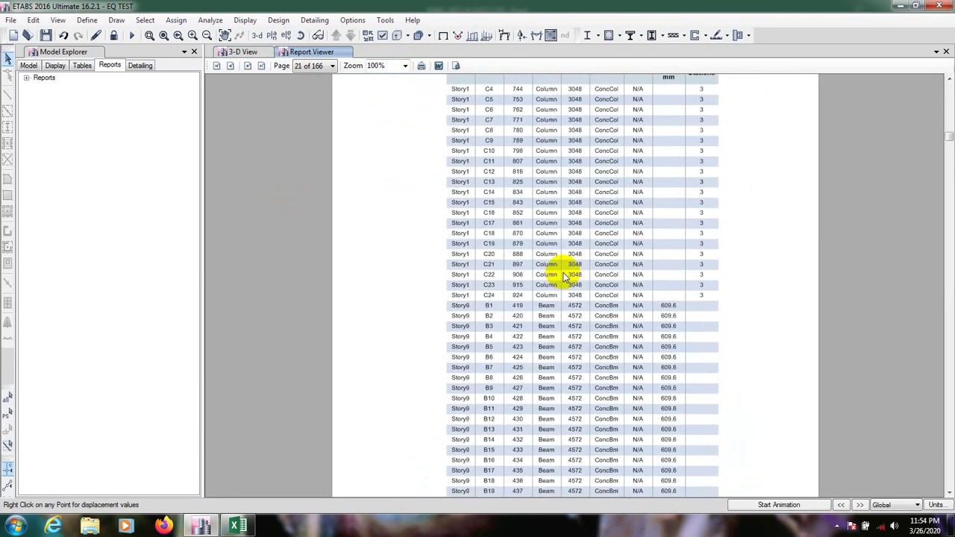
scroll(564, 276, "down", 3)
scroll(565, 275, "down", 20)
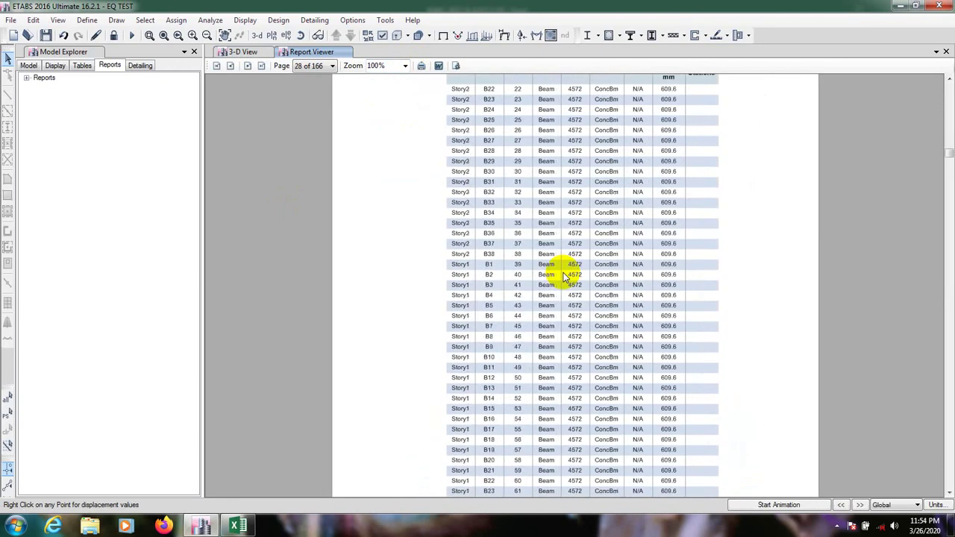
scroll(549, 281, "up", 6)
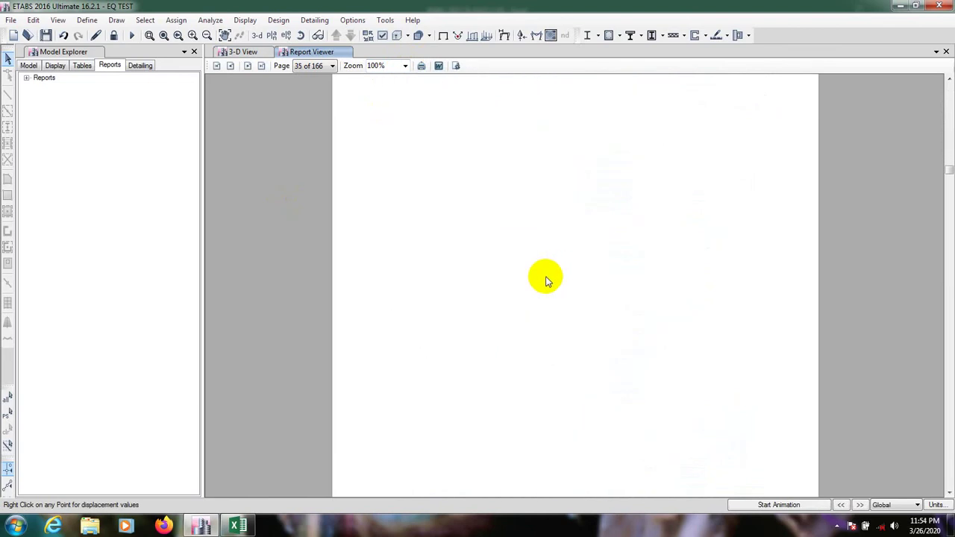
scroll(546, 281, "down", 3)
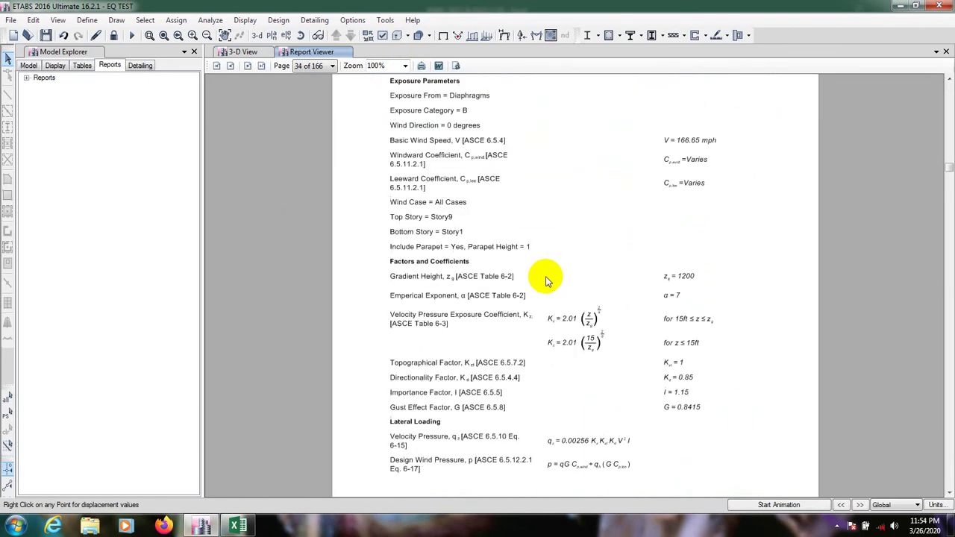
scroll(587, 199, "up", 2)
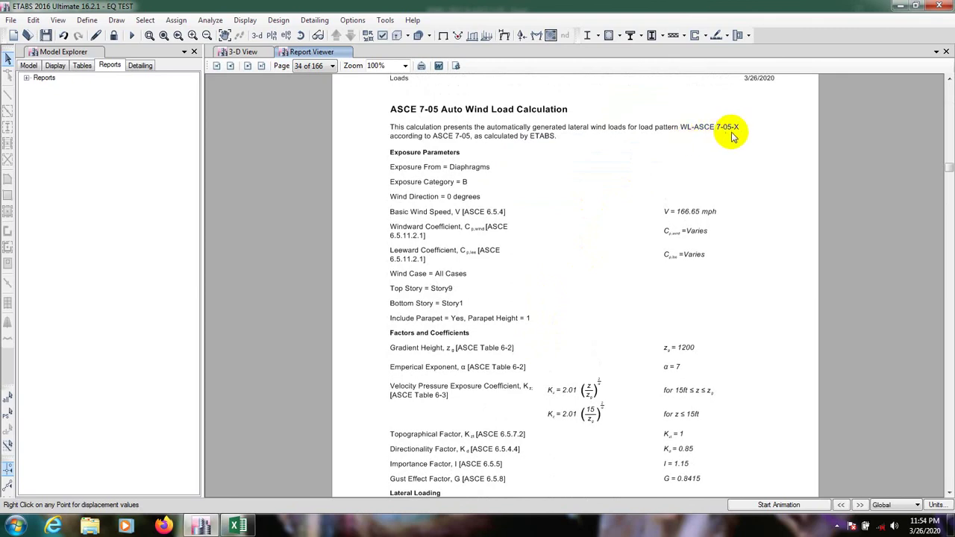
- Examine the applied story forces of load pattern WL-ASCE 7-05-X in the 0° and 90° lateral load charts
scroll(552, 277, "down", 15)
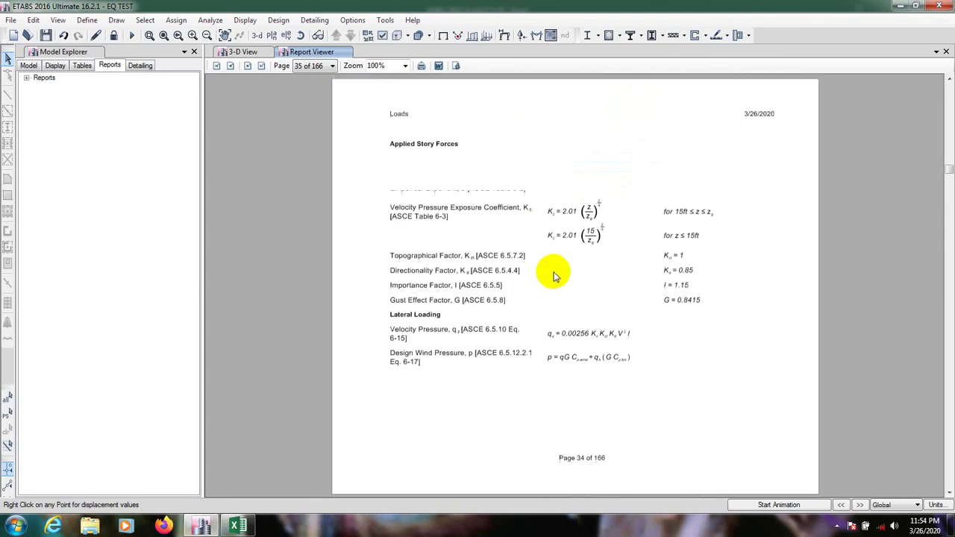
scroll(554, 273, "up", 5)
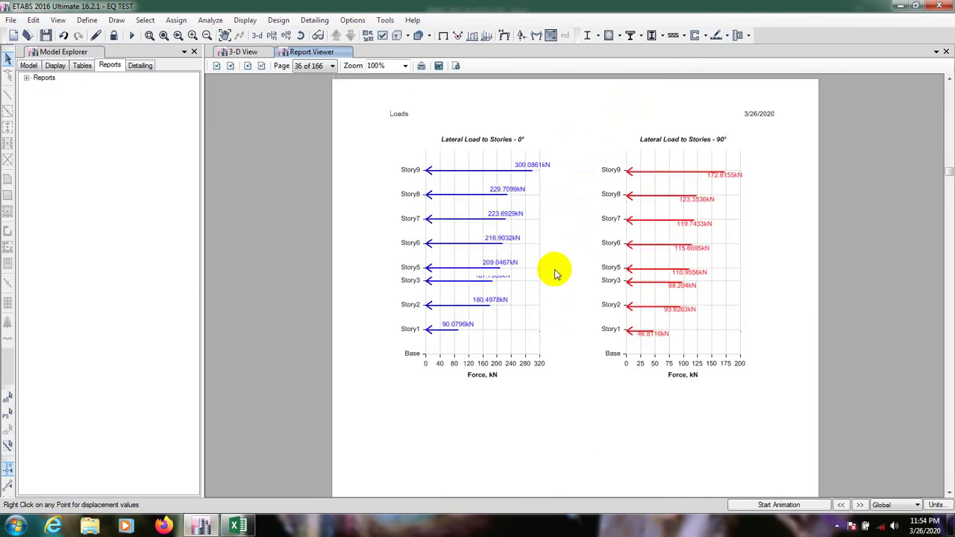
scroll(583, 259, "up", 5)
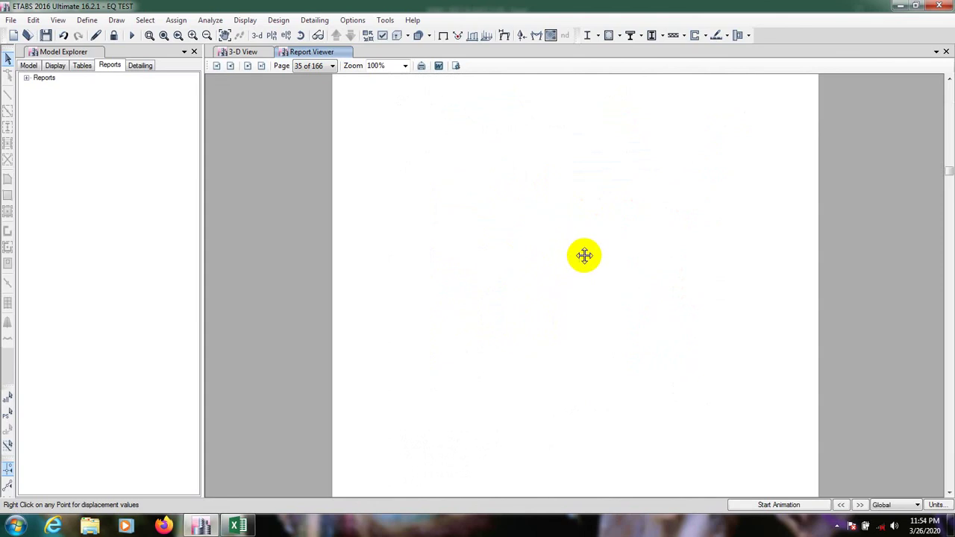
scroll(572, 416, "up", 3)
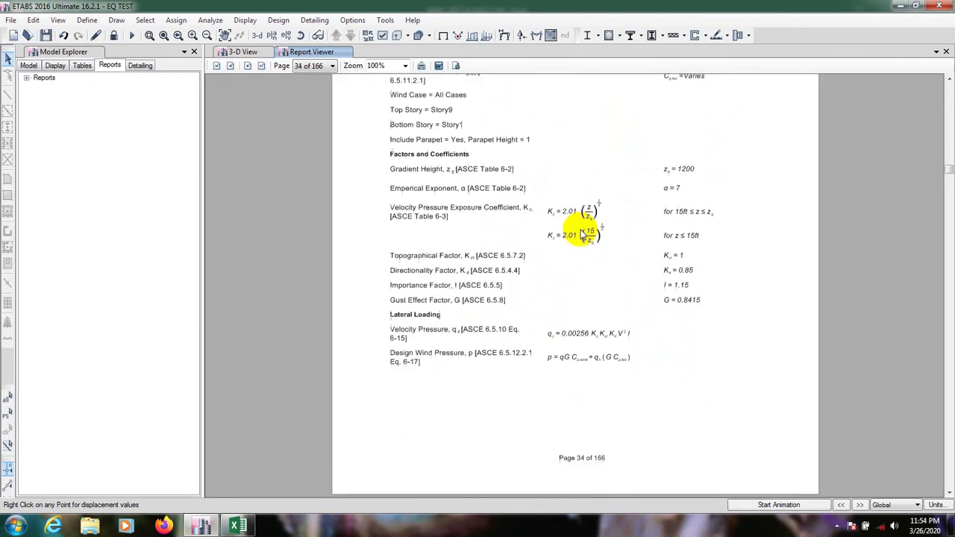
scroll(575, 346, "down", 3)
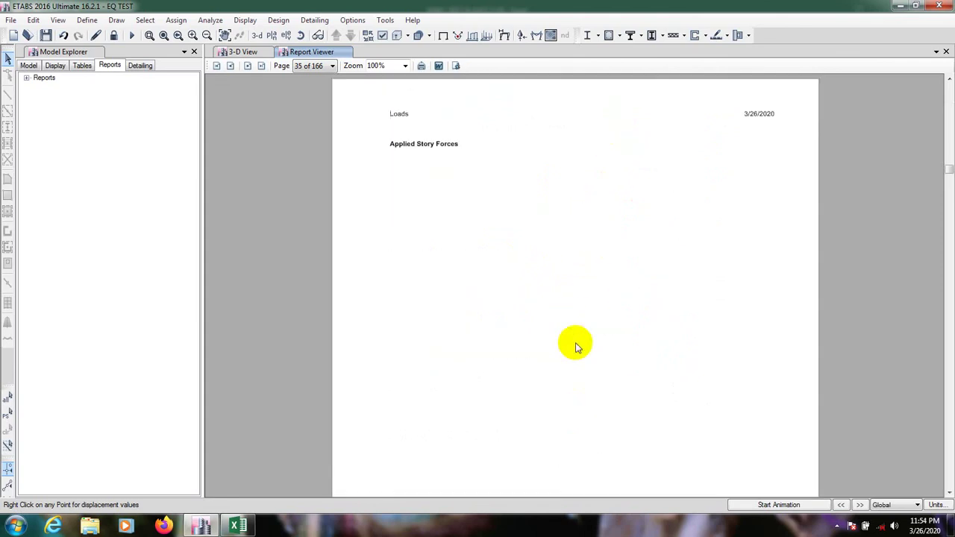
scroll(576, 270, "down", 3)
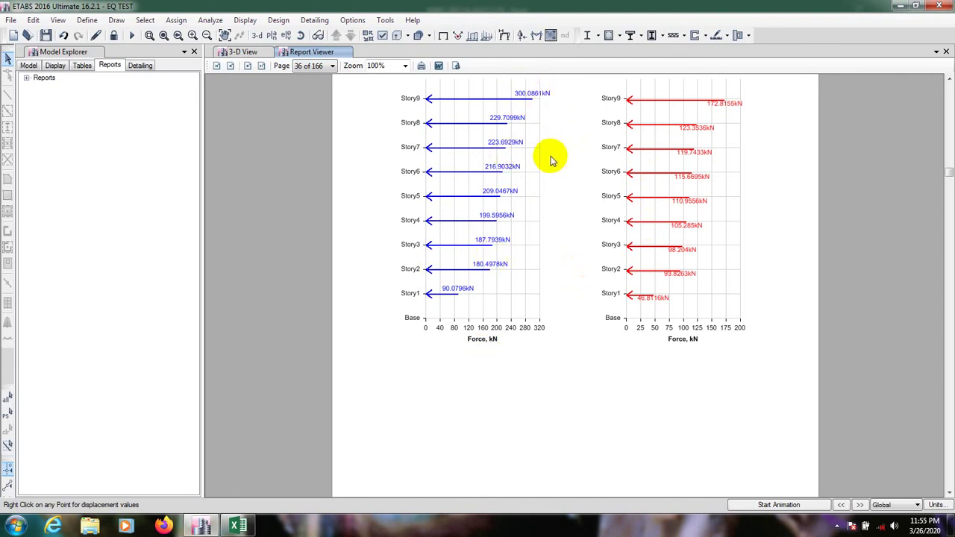
middle_click_drag(550, 156, 454, 173)
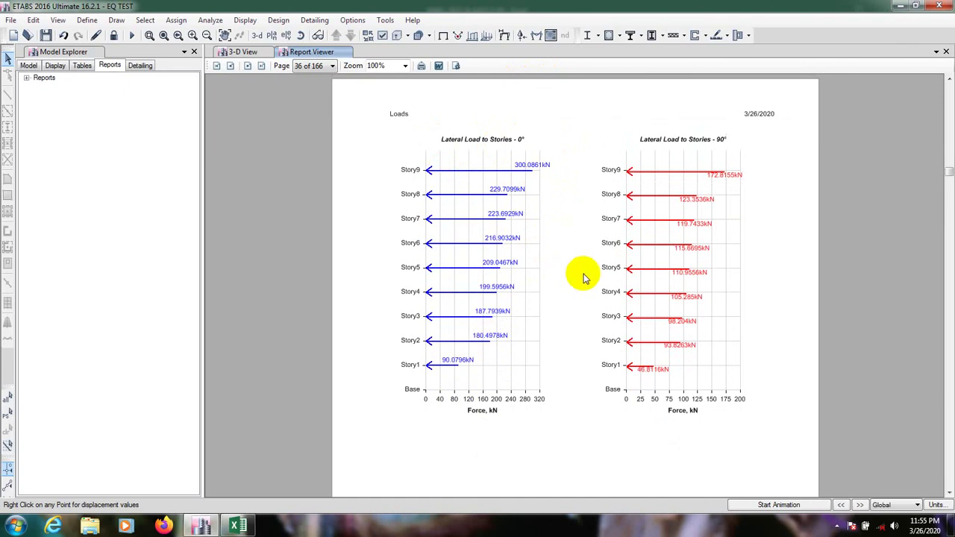
- Review the story force tables and the remaining lateral load charts reported for load pattern WL-ASCE 7-05-X
scroll(582, 276, "down", 10)
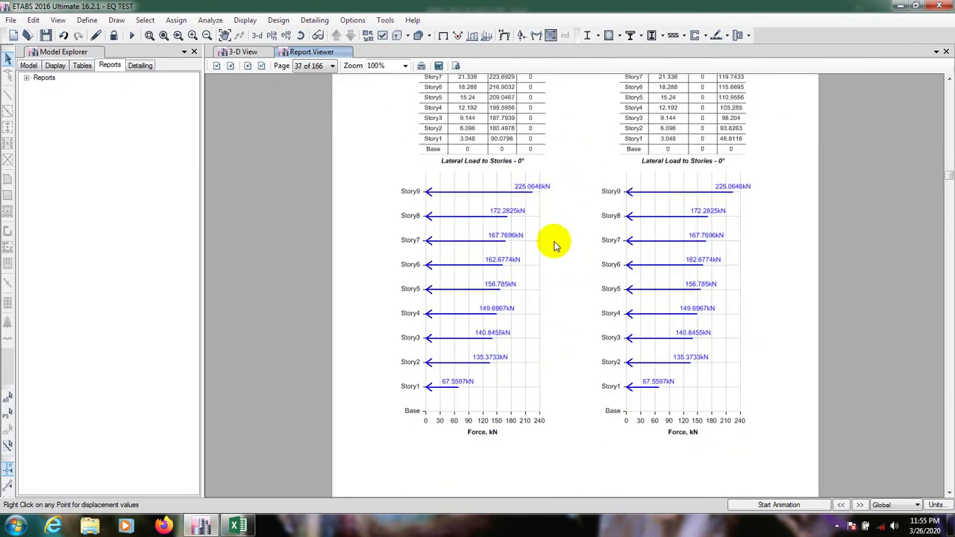
scroll(559, 209, "up", 2)
scroll(559, 211, "up", 1)
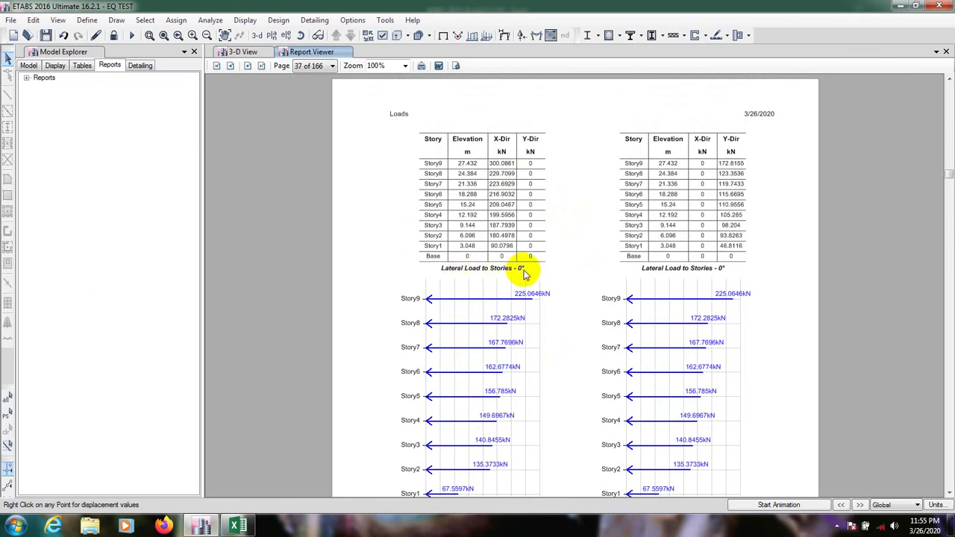
scroll(533, 351, "down", 5)
scroll(494, 328, "down", 2)
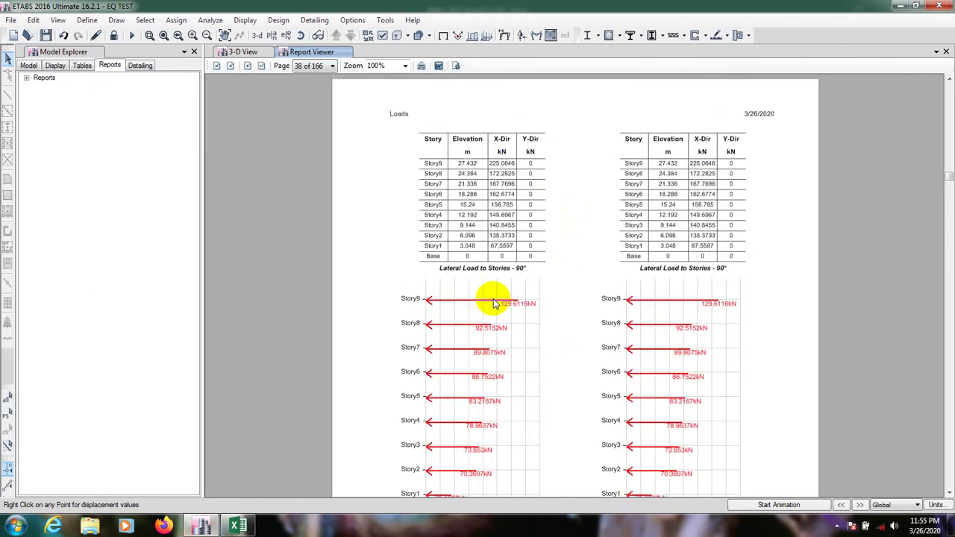
scroll(490, 299, "down", 2)
scroll(489, 300, "up", 2)
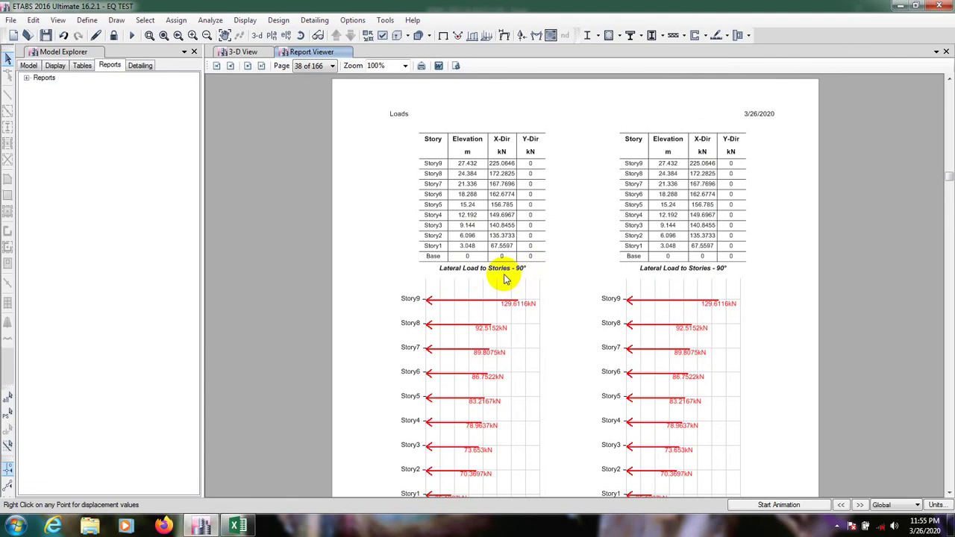
scroll(567, 306, "down", 5)
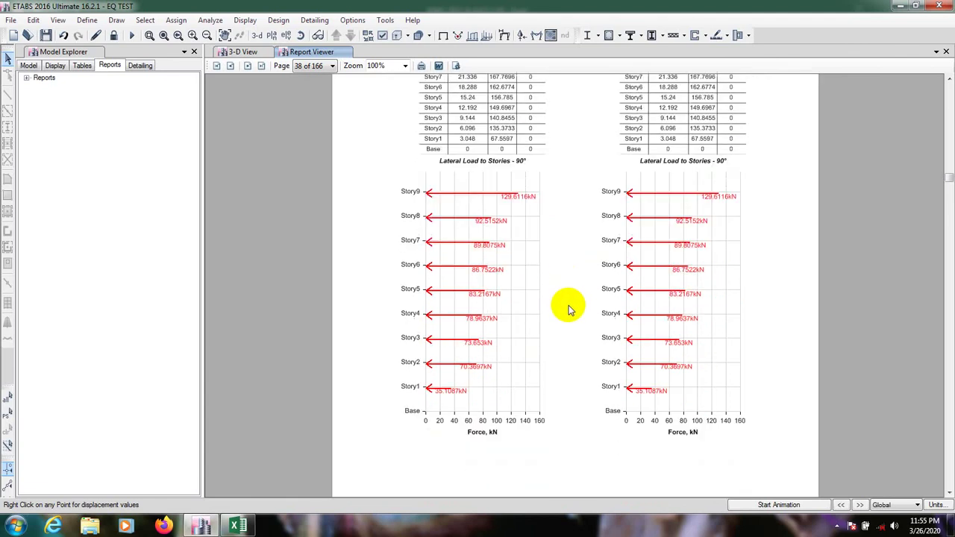
scroll(567, 309, "down", 5)
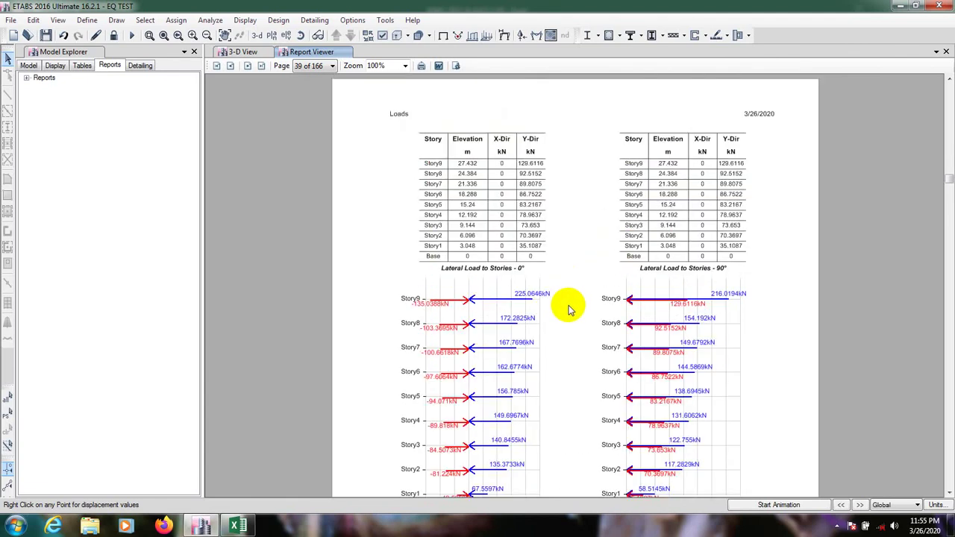
scroll(567, 309, "down", 12)
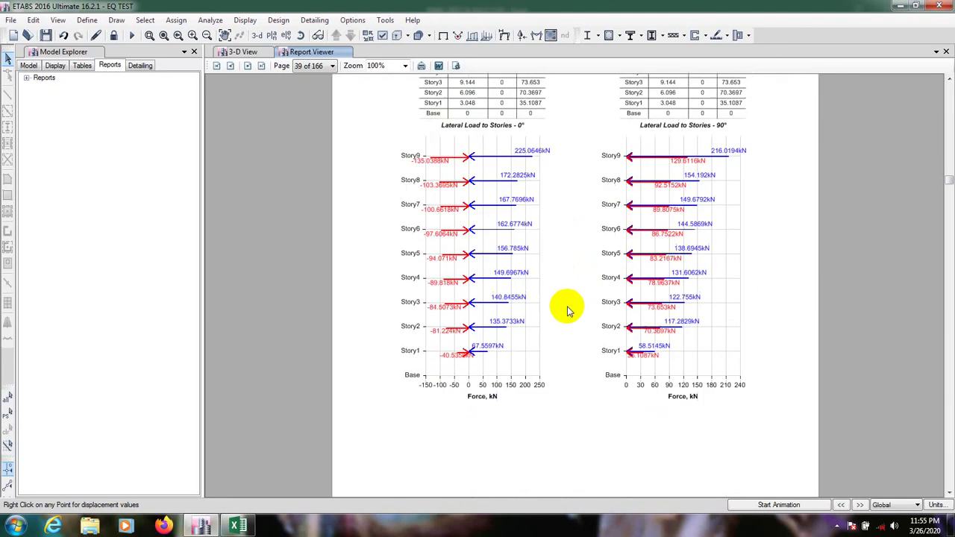
scroll(566, 309, "down", 15)
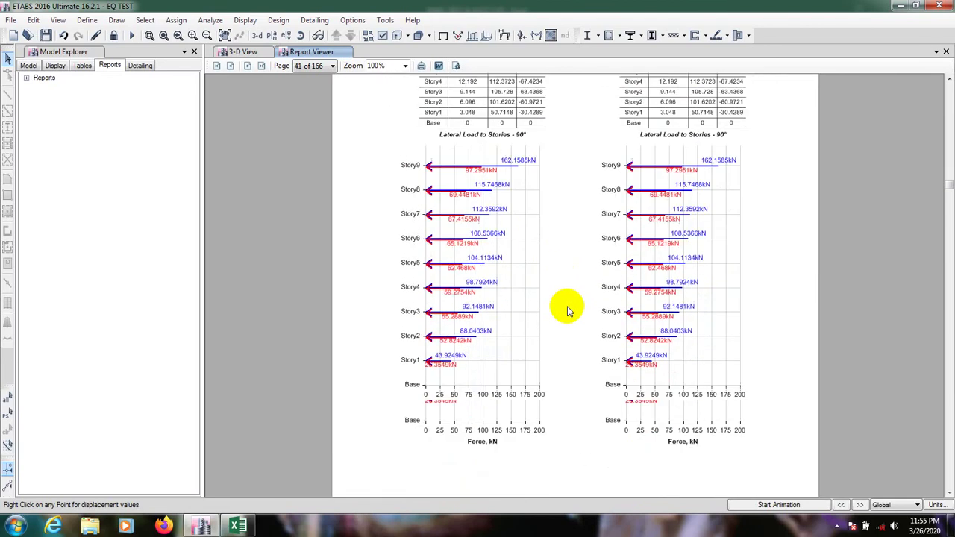
- Find the ASCE 7-05 wind load calculation for pattern WL-ASCE 7-05-Y and review its parameters and lateral story loads
scroll(567, 309, "down", 6)
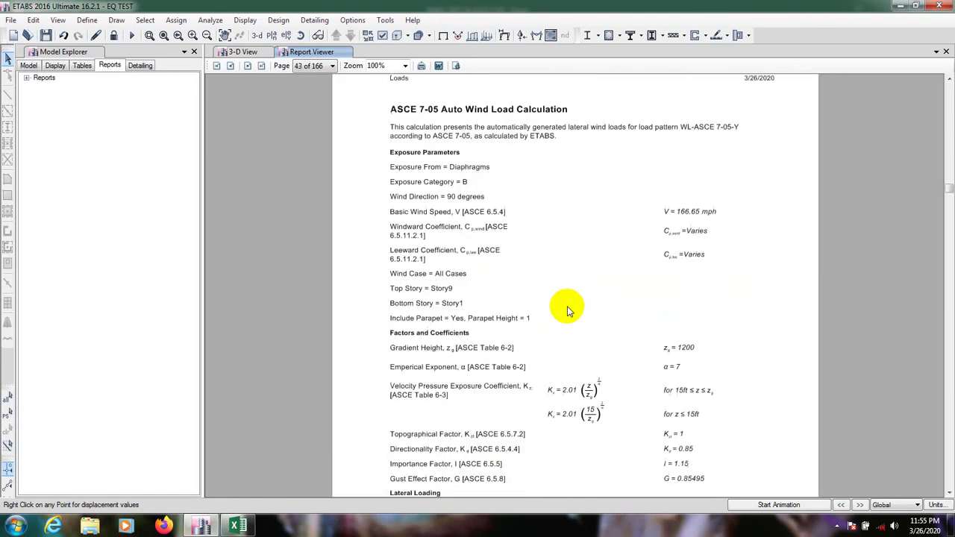
scroll(567, 309, "up", 1)
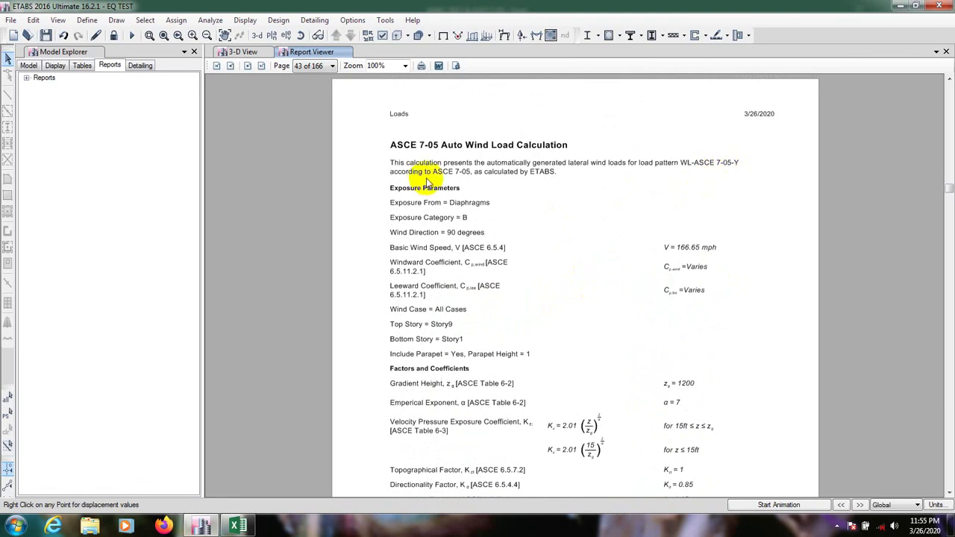
scroll(554, 366, "down", 4)
scroll(548, 366, "down", 20)
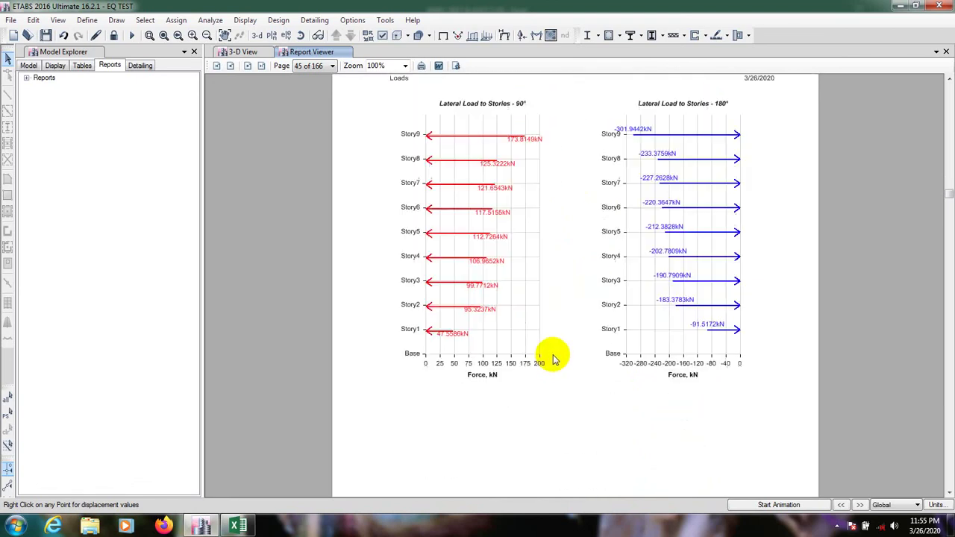
scroll(552, 358, "down", 1)
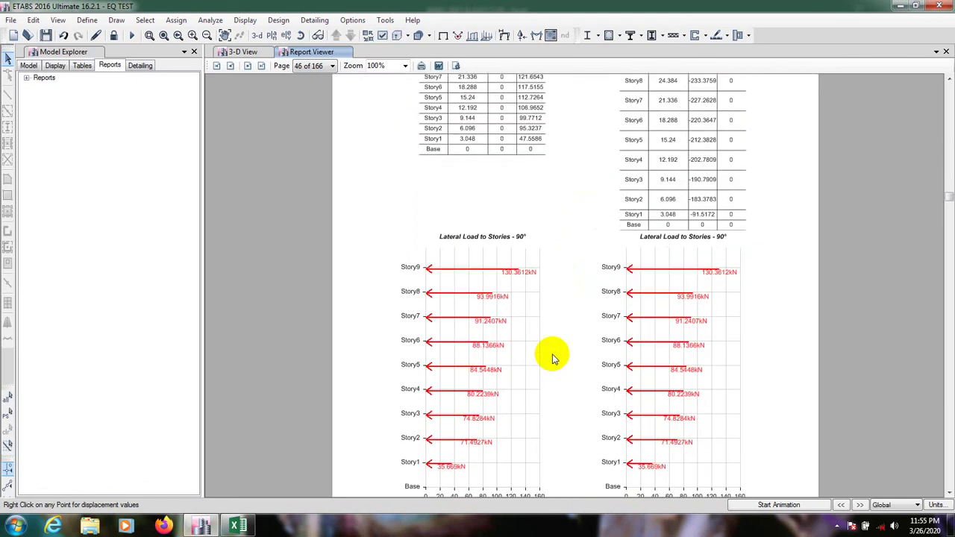
scroll(552, 358, "down", 15)
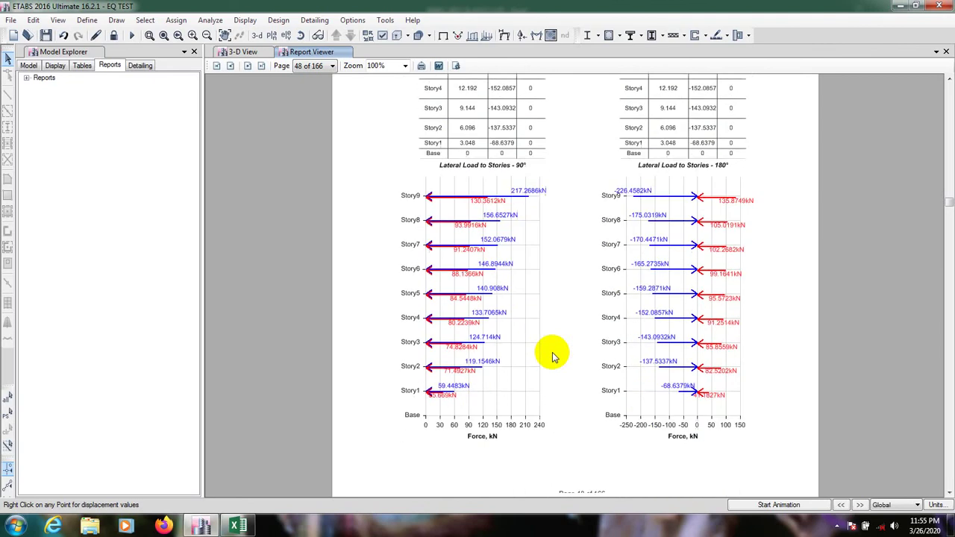
scroll(552, 357, "down", 15)
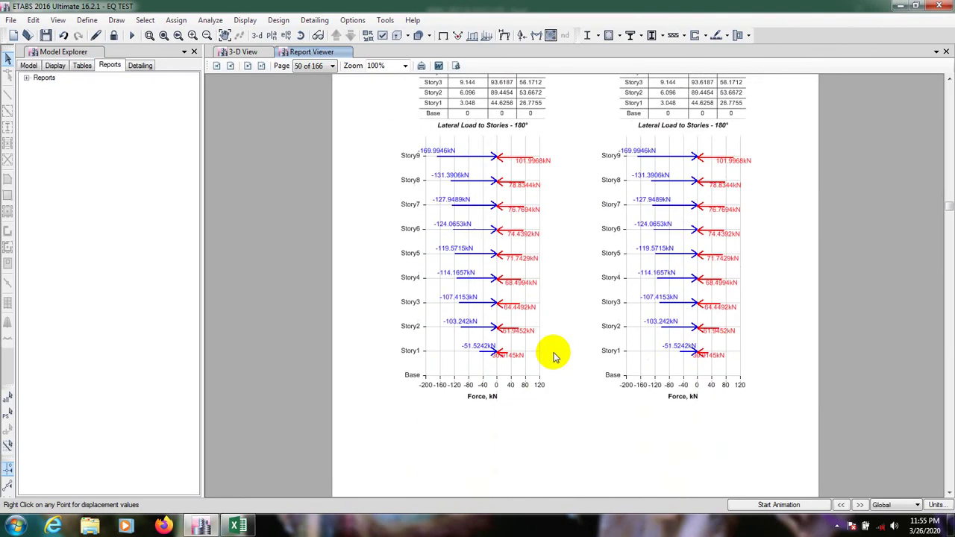
- Find the ASCE 7-10 wind load calculation for pattern WL-ASCE 7-10-X and examine its parameters and Case 1 story loads
scroll(552, 357, "down", 15)
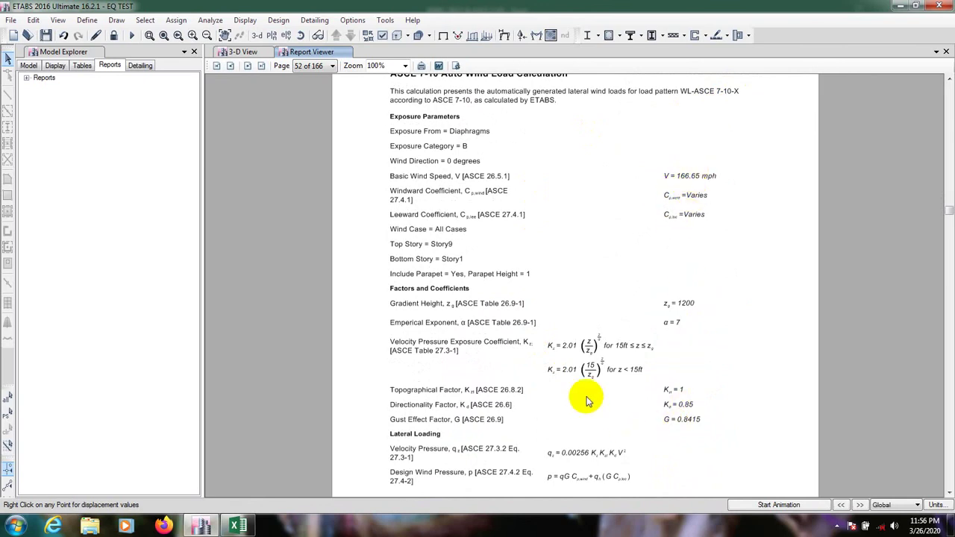
scroll(533, 392, "down", 3)
scroll(527, 380, "down", 3)
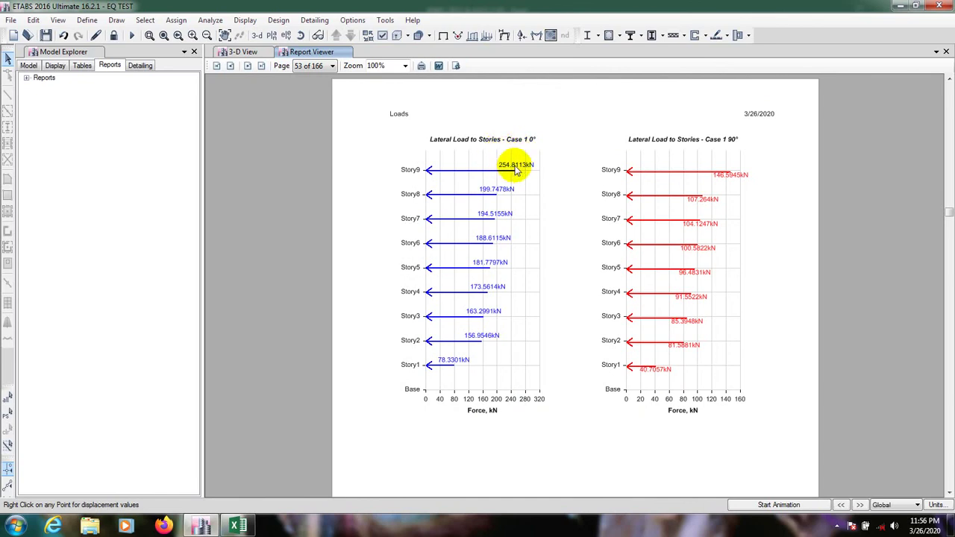
scroll(561, 233, "up", 5)
scroll(561, 234, "down", 10)
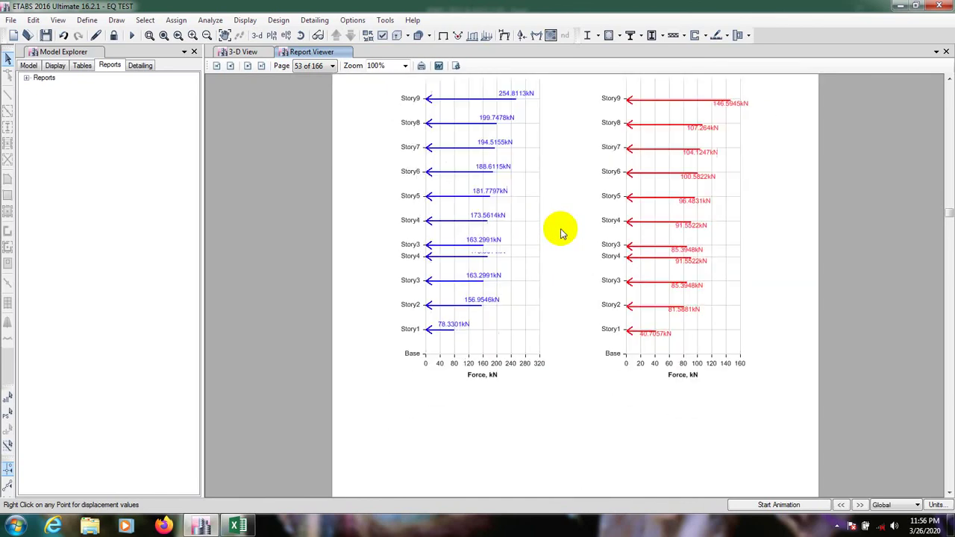
- Compare the Case 2 lateral story loads of WL-ASCE 7-10-X at 0° and 90° with its Case 1 loads
scroll(561, 233, "down", 1)
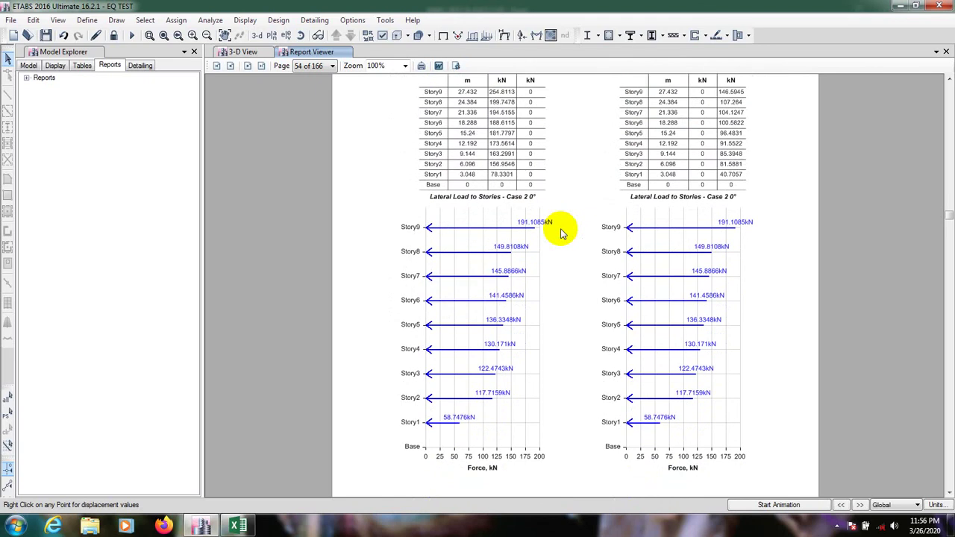
scroll(561, 233, "up", 1)
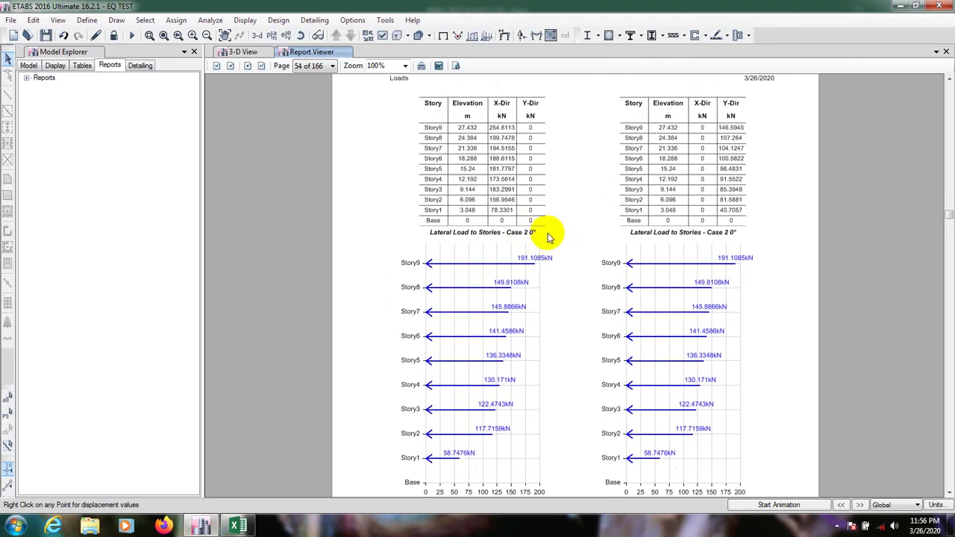
scroll(555, 243, "down", 8)
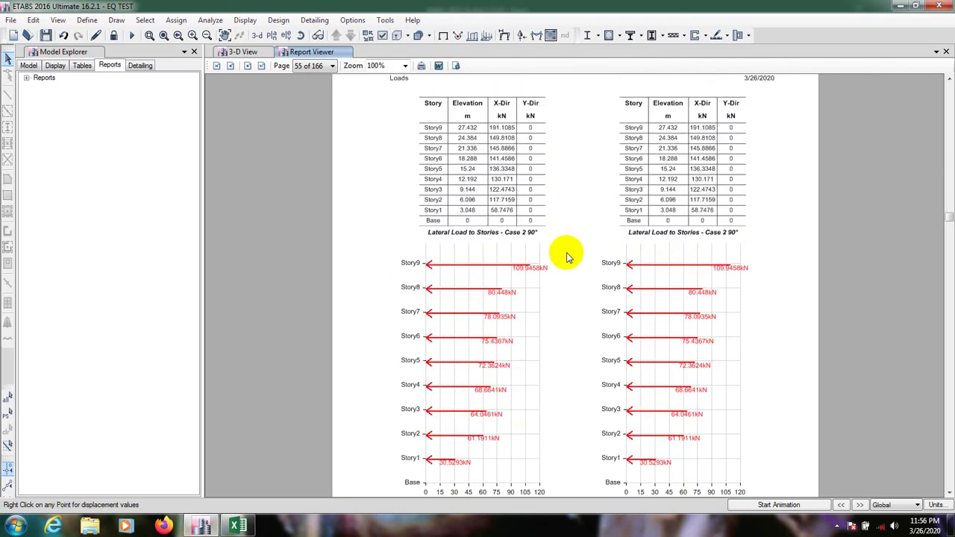
scroll(566, 256, "up", 2)
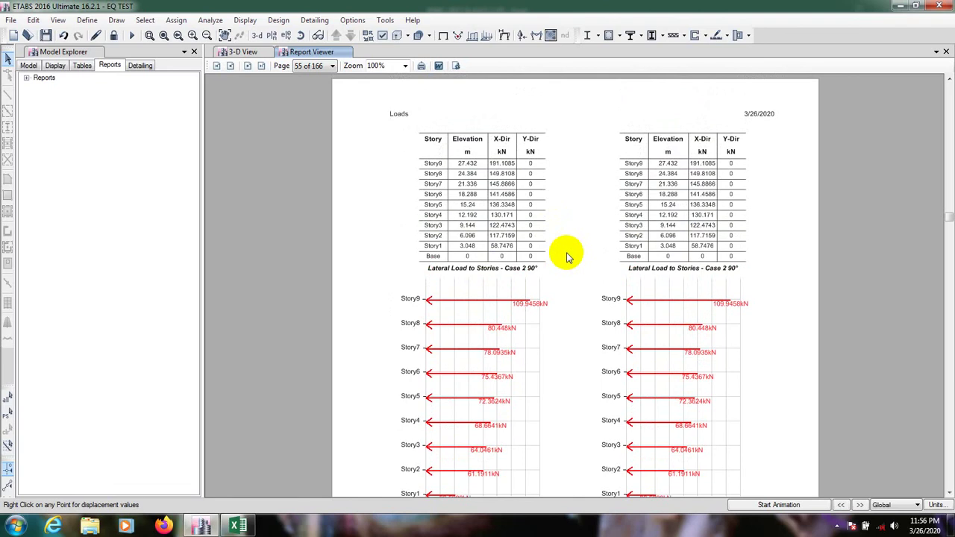
scroll(566, 257, "up", 12)
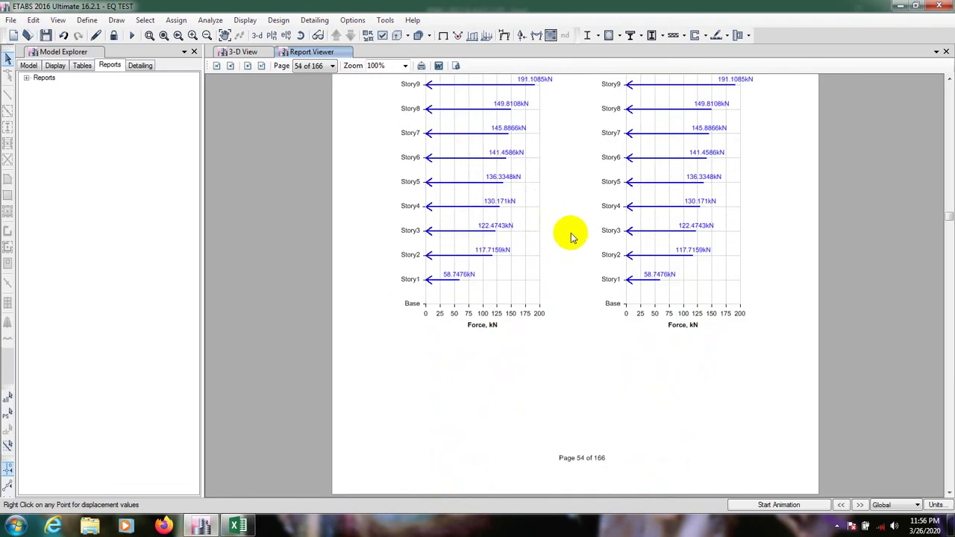
scroll(568, 236, "up", 2)
scroll(559, 179, "up", 8)
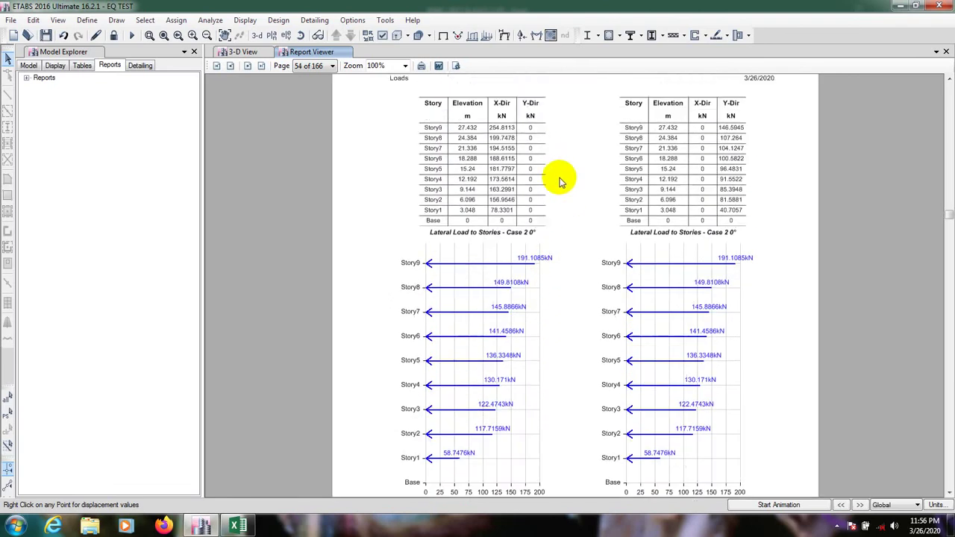
scroll(559, 179, "up", 5)
scroll(550, 198, "down", 2)
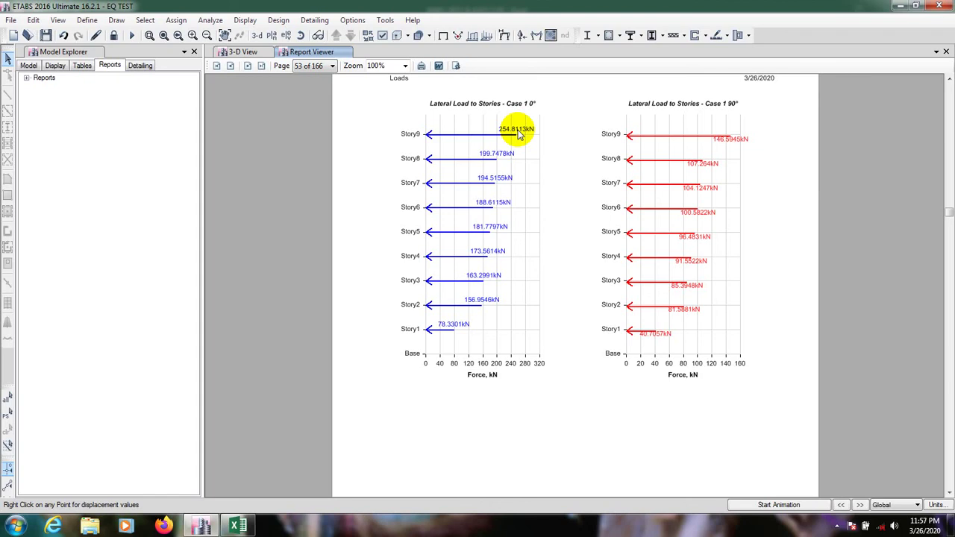
- Close the project report and switch to the Excel workbook BNBC-2017 & ASCE 7-05 showing the wind input data
left_click(946, 51)
mouse_move(318, 200)
middle_mouse_down()
mouse_move(318, 232)
mouse_move(335, 216)
middle_mouse_up()
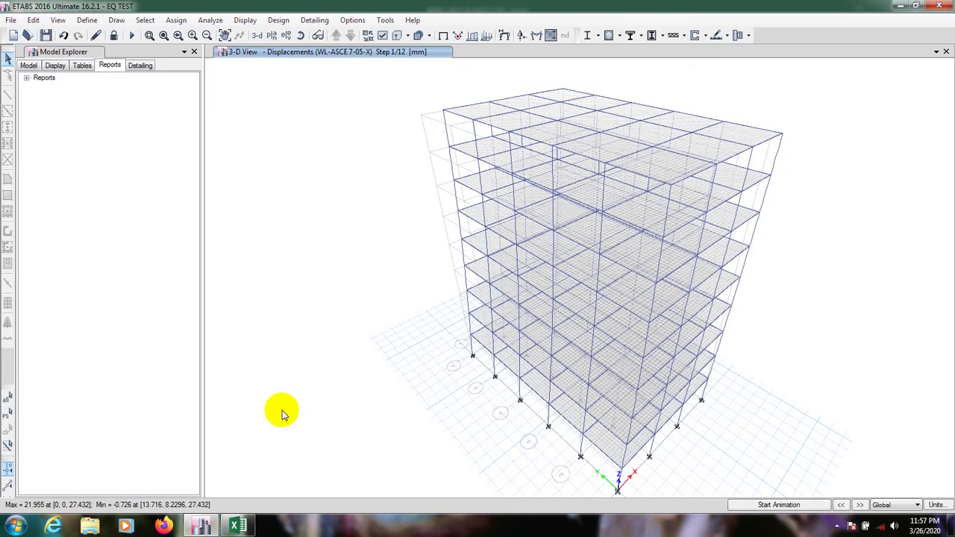
left_click(239, 525)
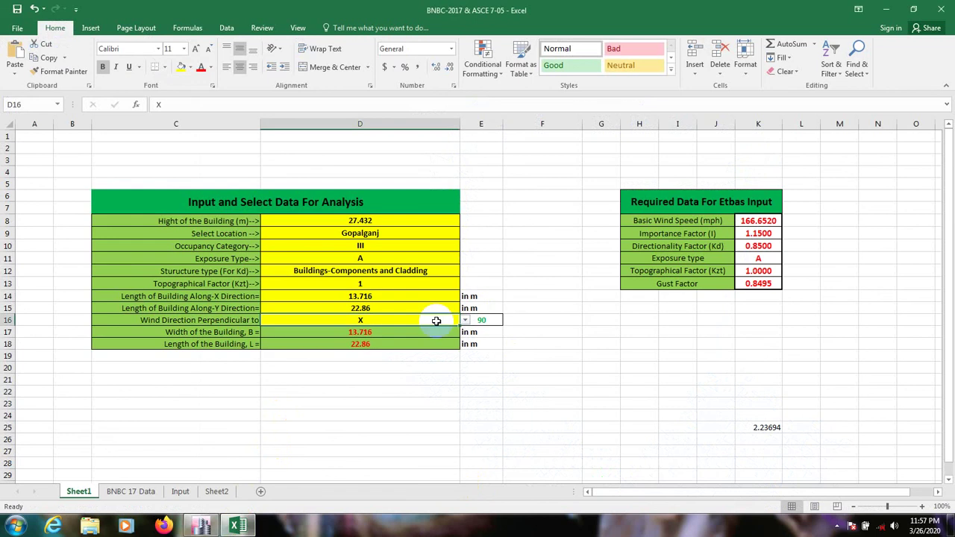
left_click(441, 435)
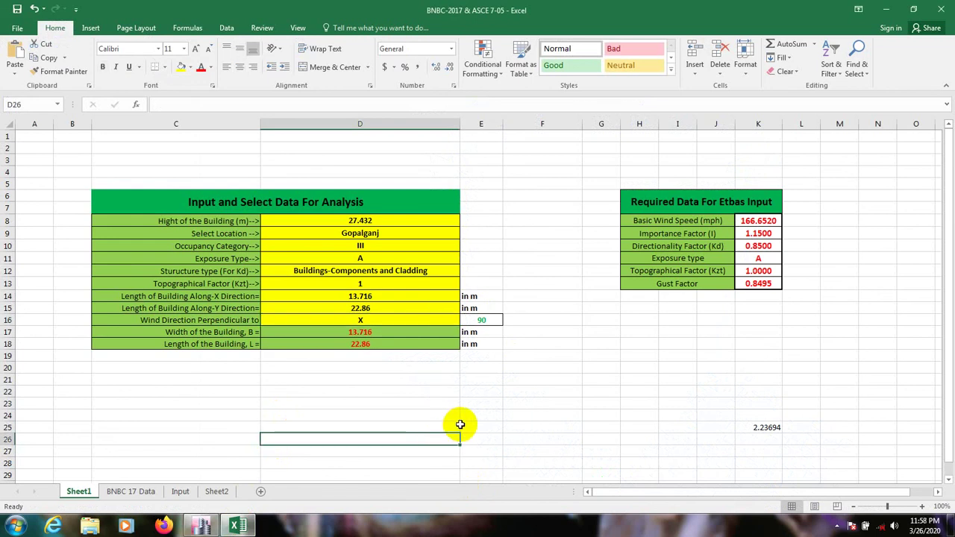
left_click(485, 391)
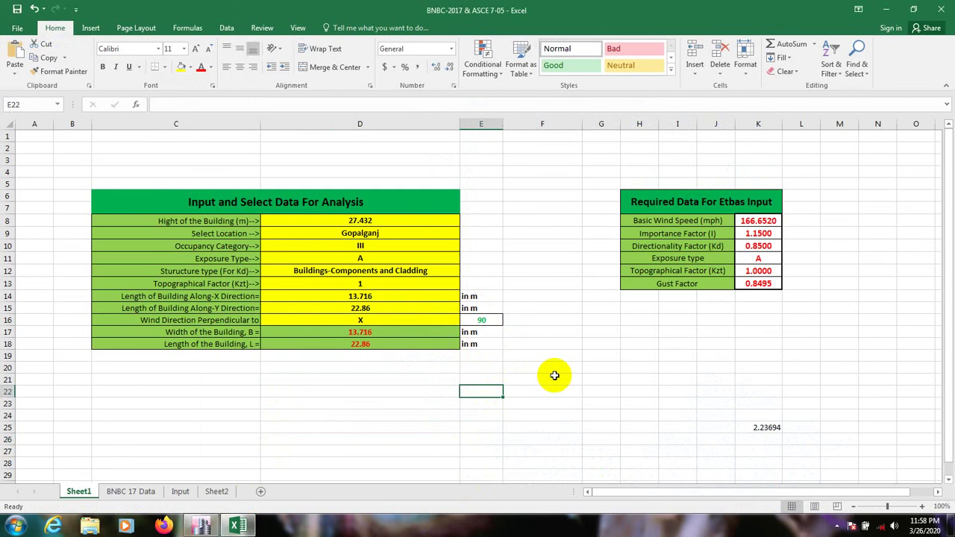